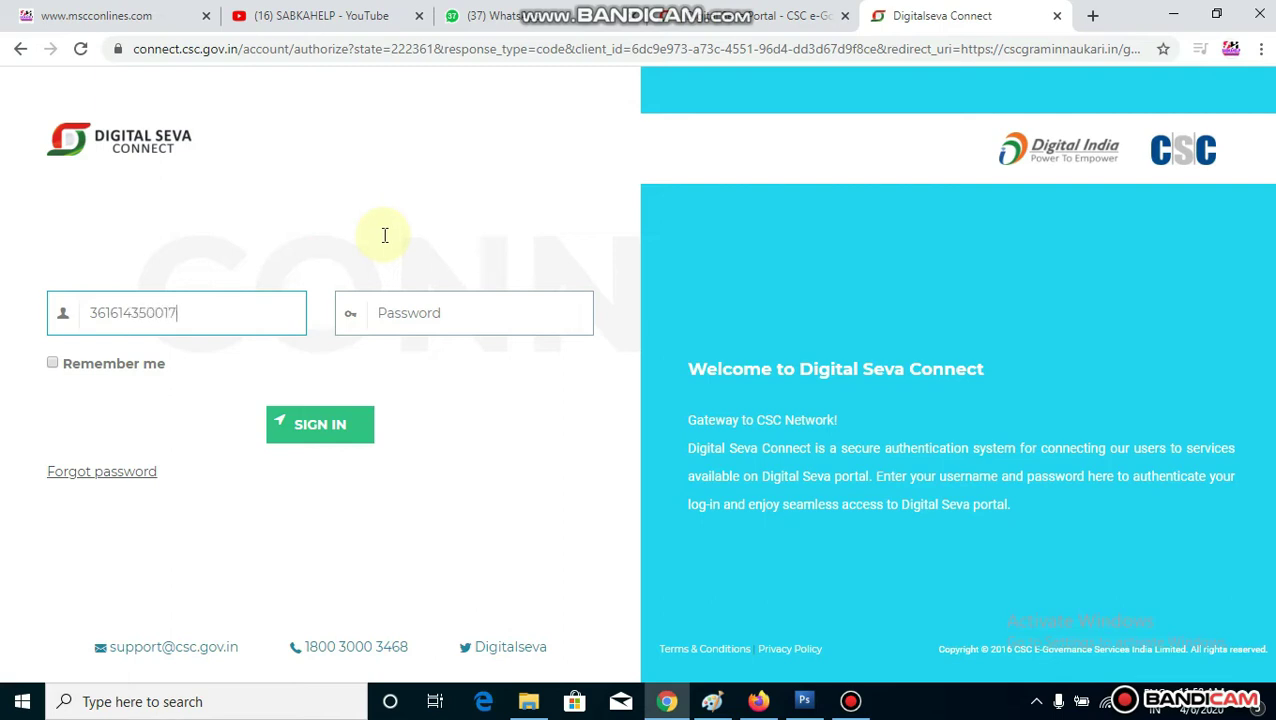
Sign in to Digital Seva Connect with the account password and authorize Gramin Naukri.
left_click(458, 309)
type("**")
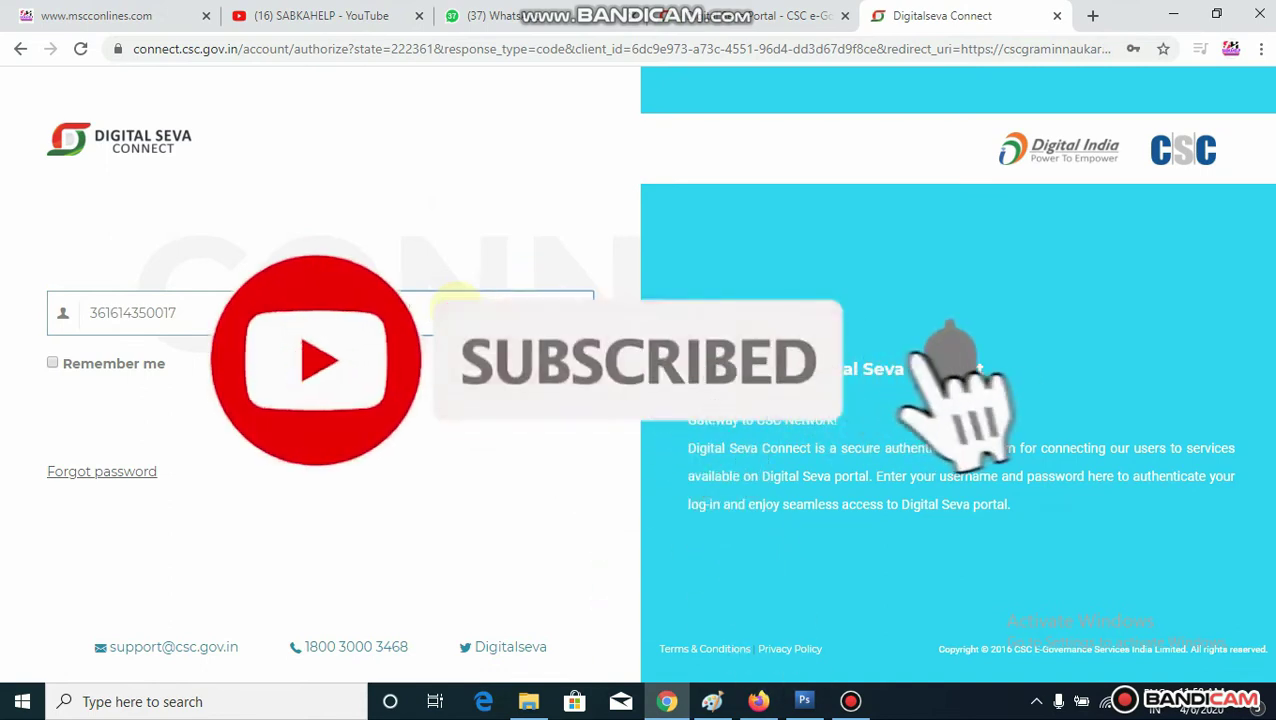
key("Return")
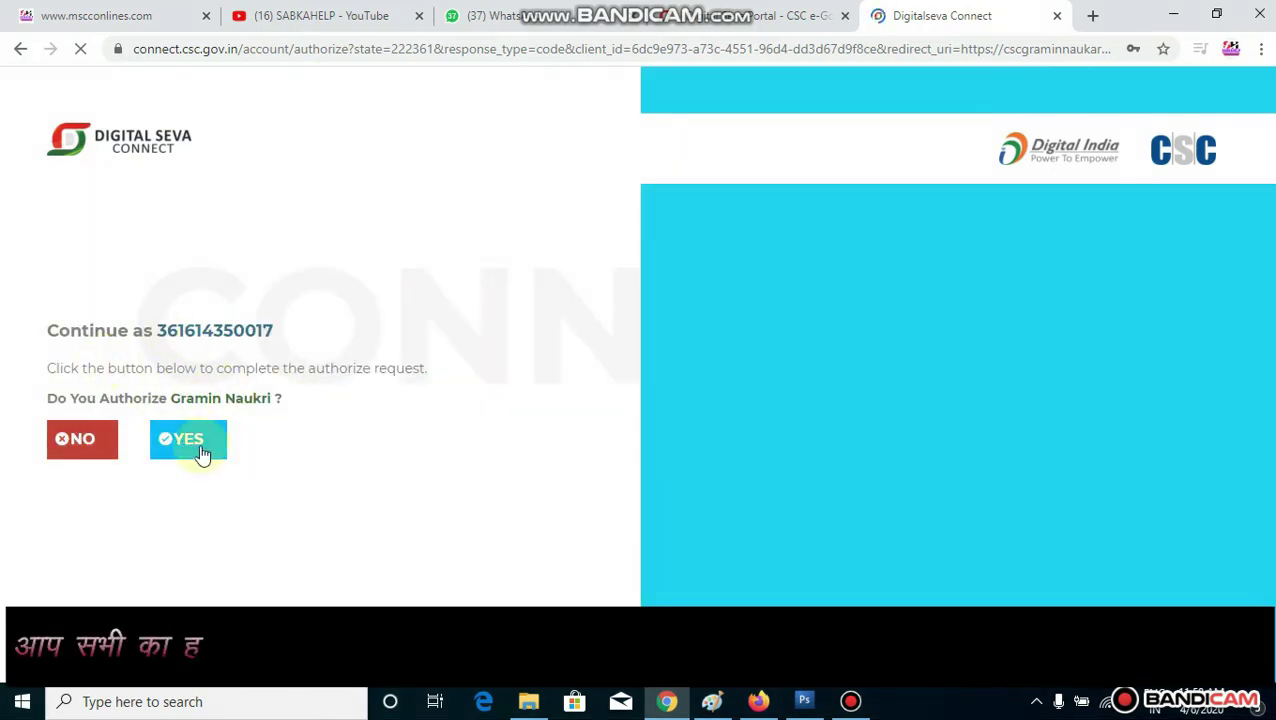
left_click(188, 440)
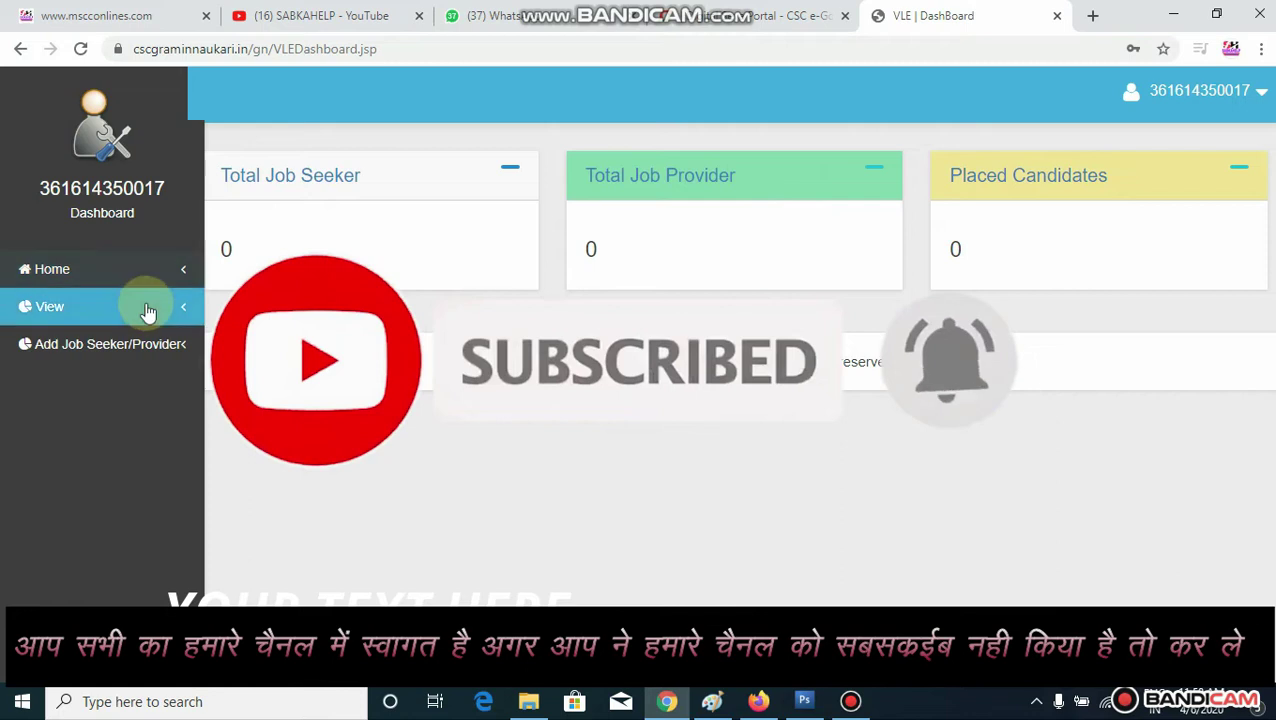
From the sidebar's Add Job Seeker/Provider menu, open the 'Sign up for new Registration' form.
left_click(185, 307)
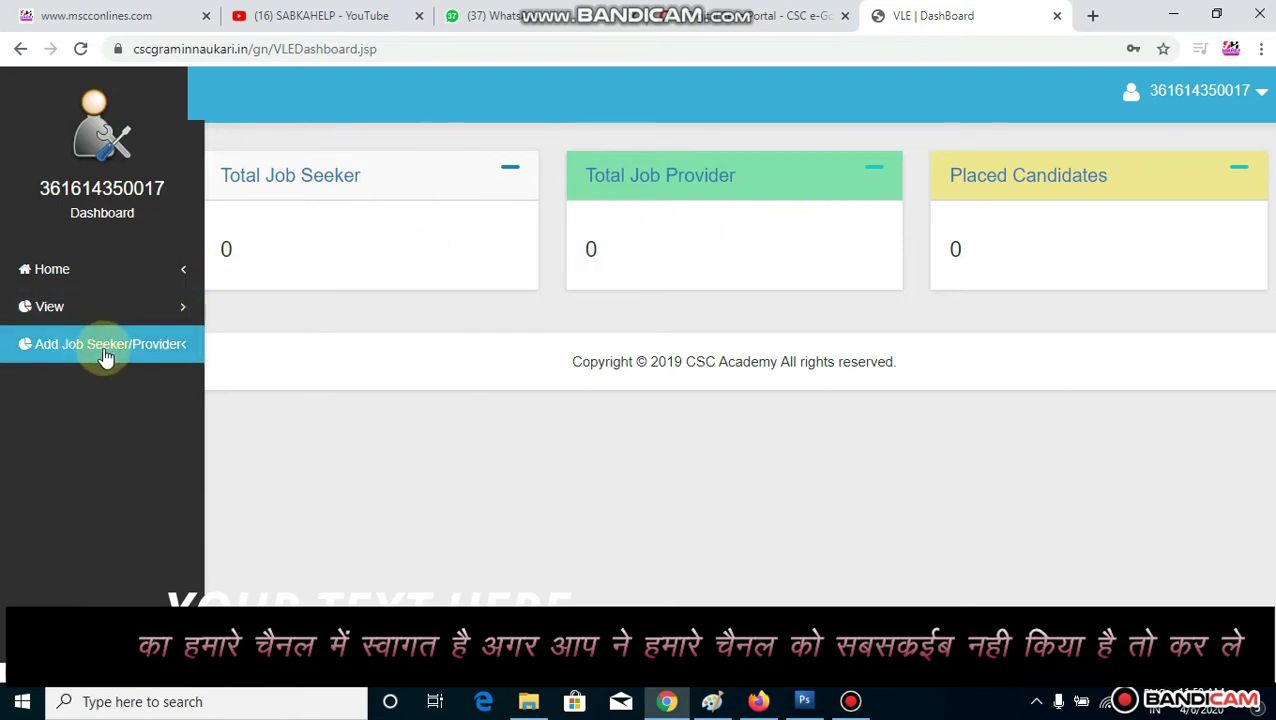
left_click(140, 352)
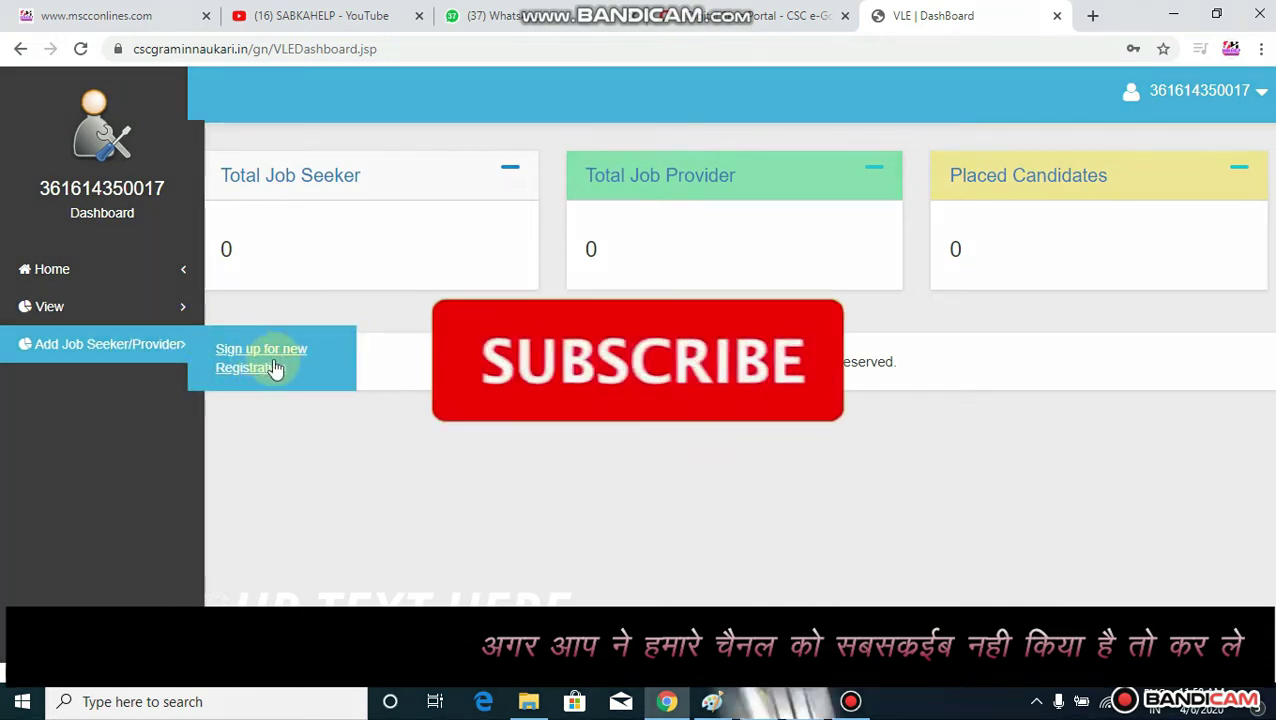
left_click(280, 366)
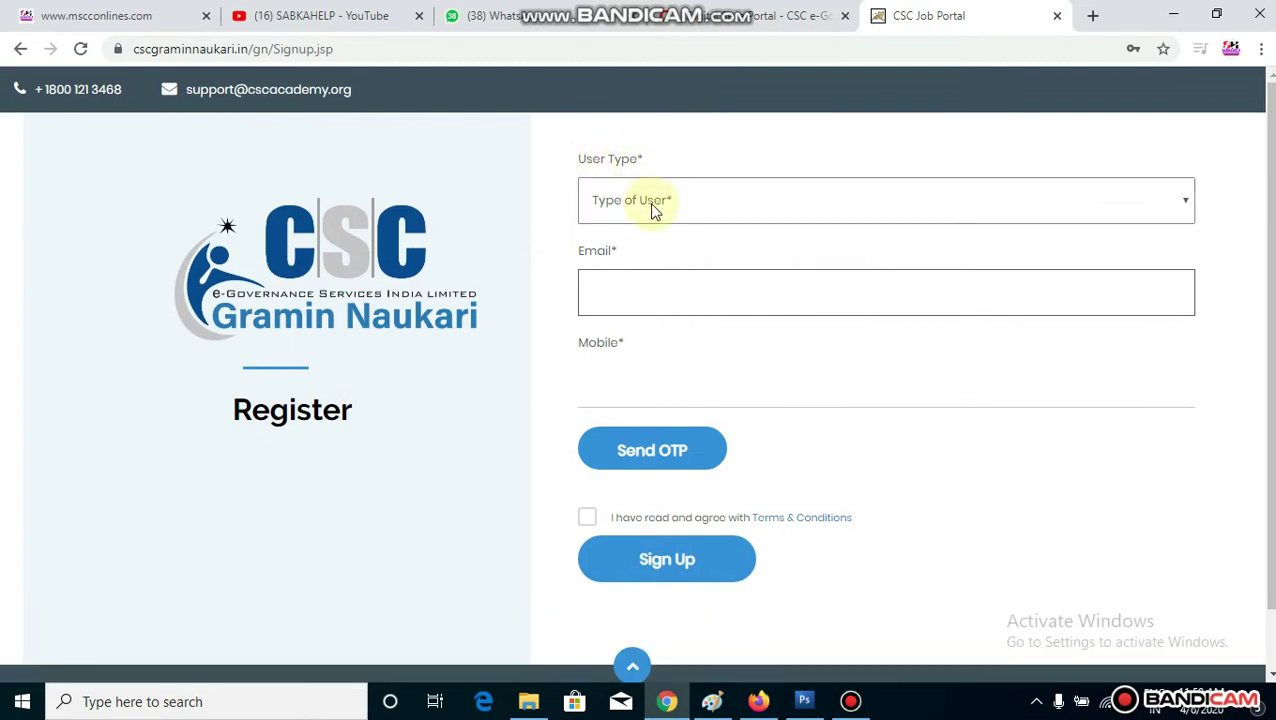
left_click(651, 207)
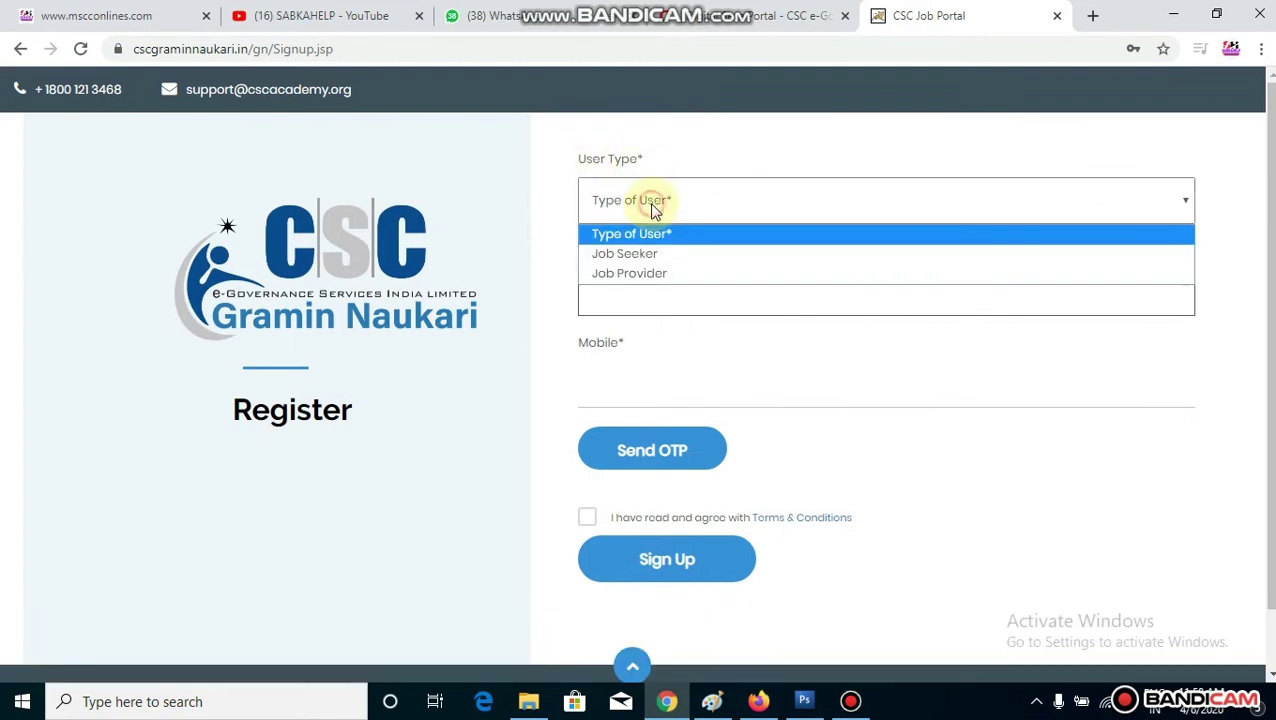
Choose Job Provider in the User Type dropdown.
left_click(632, 266)
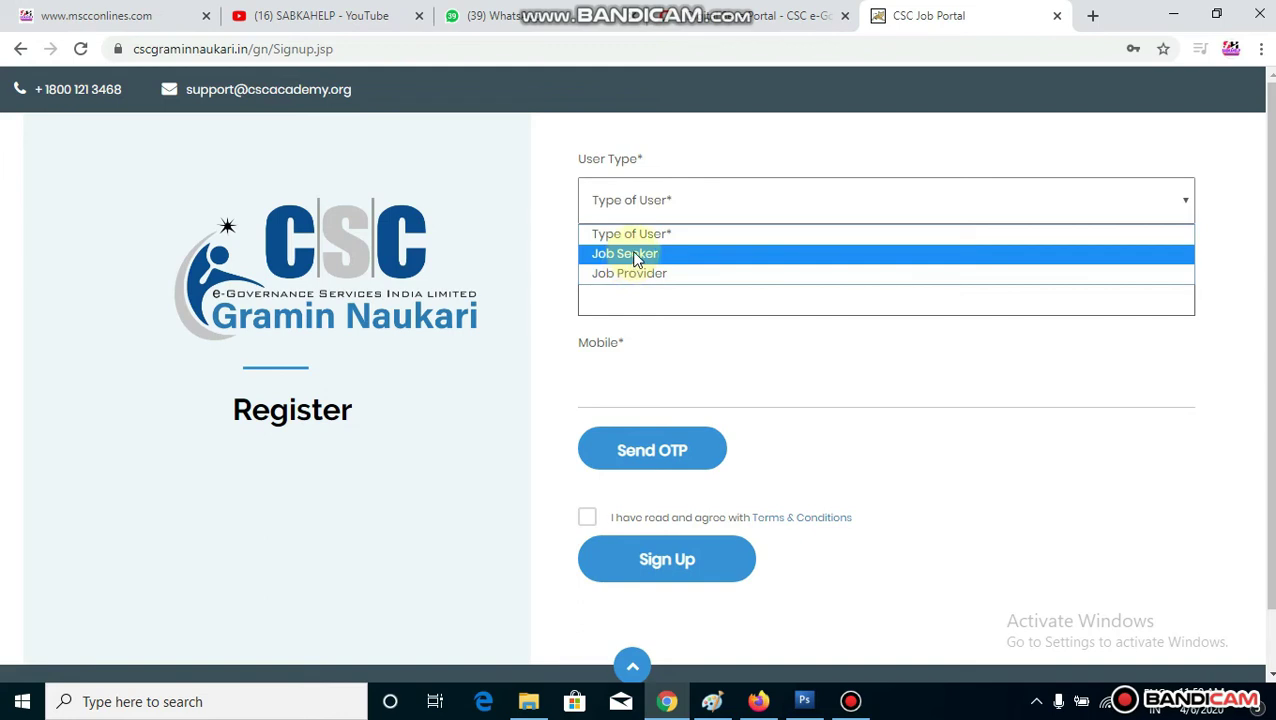
left_click(640, 272)
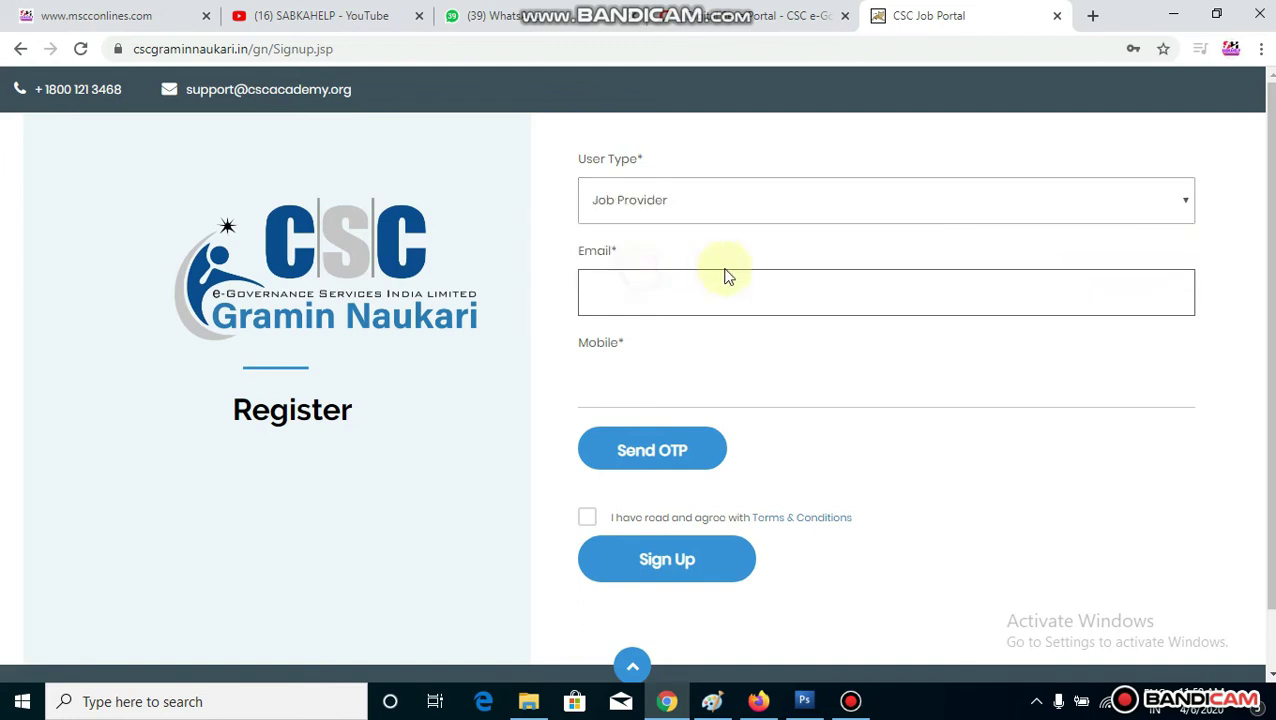
Enter the account's e-mail address and mobile number on the Register form.
left_click(631, 298)
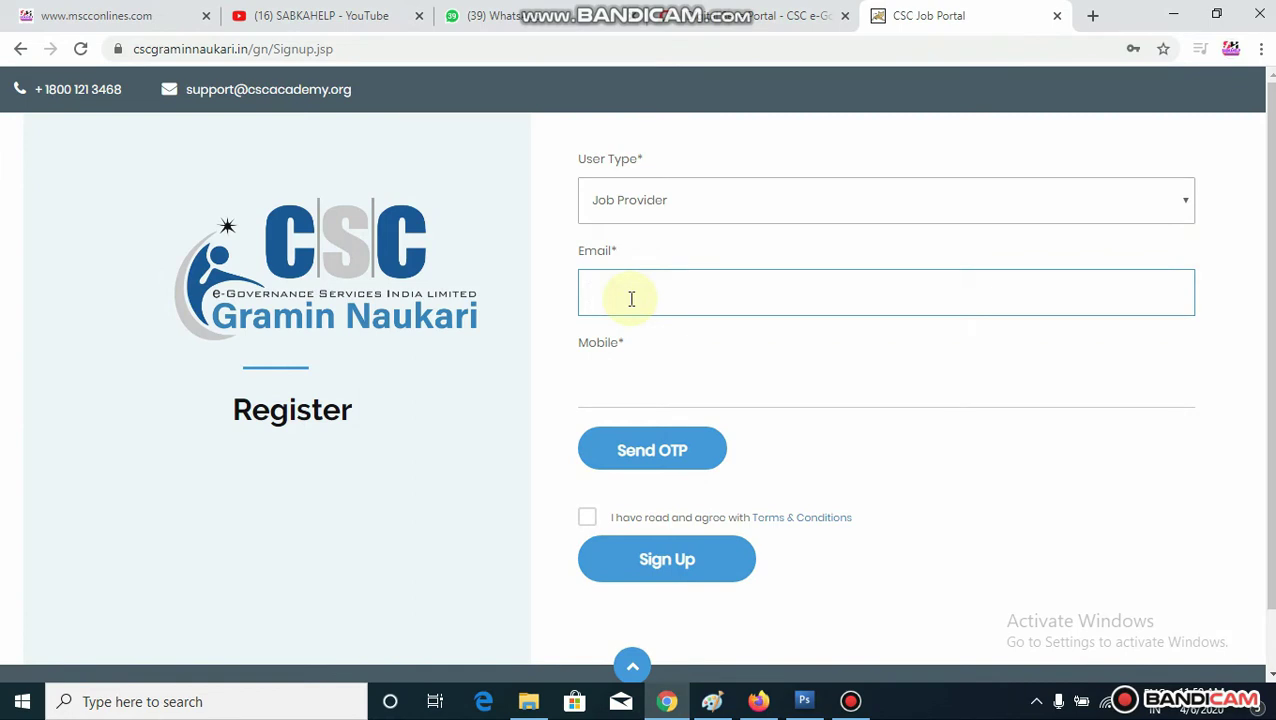
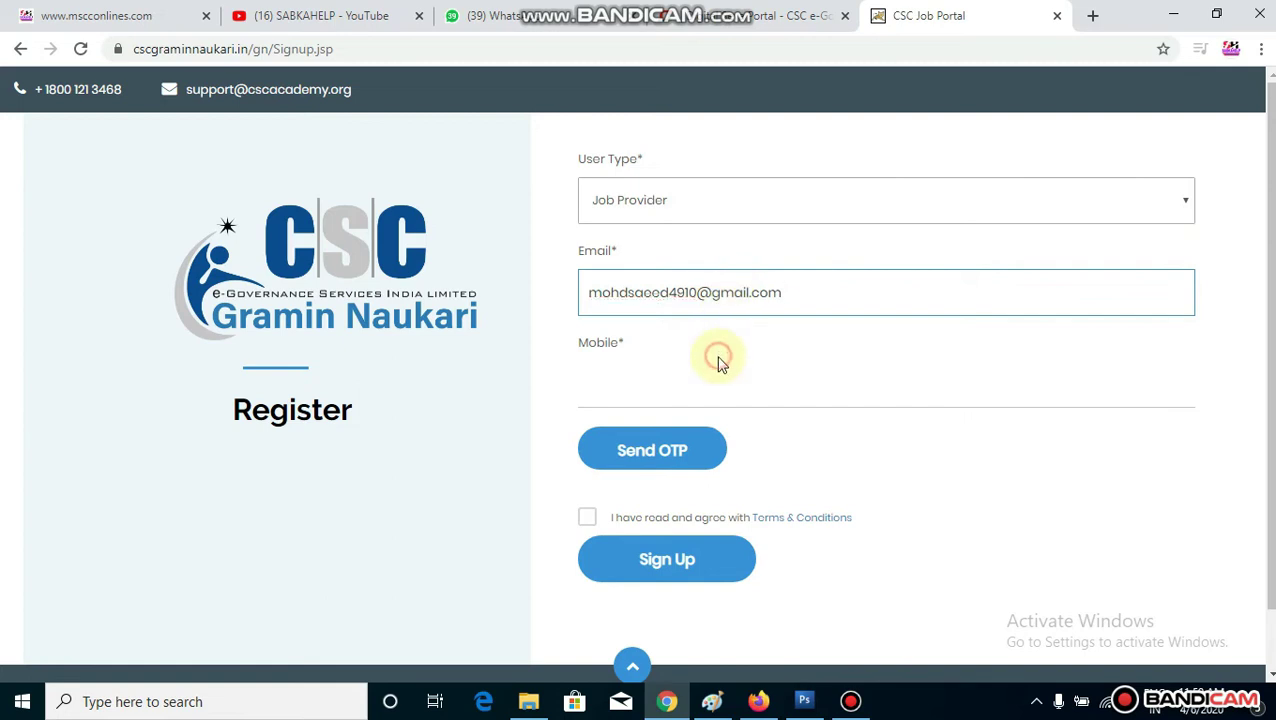
left_click(617, 391)
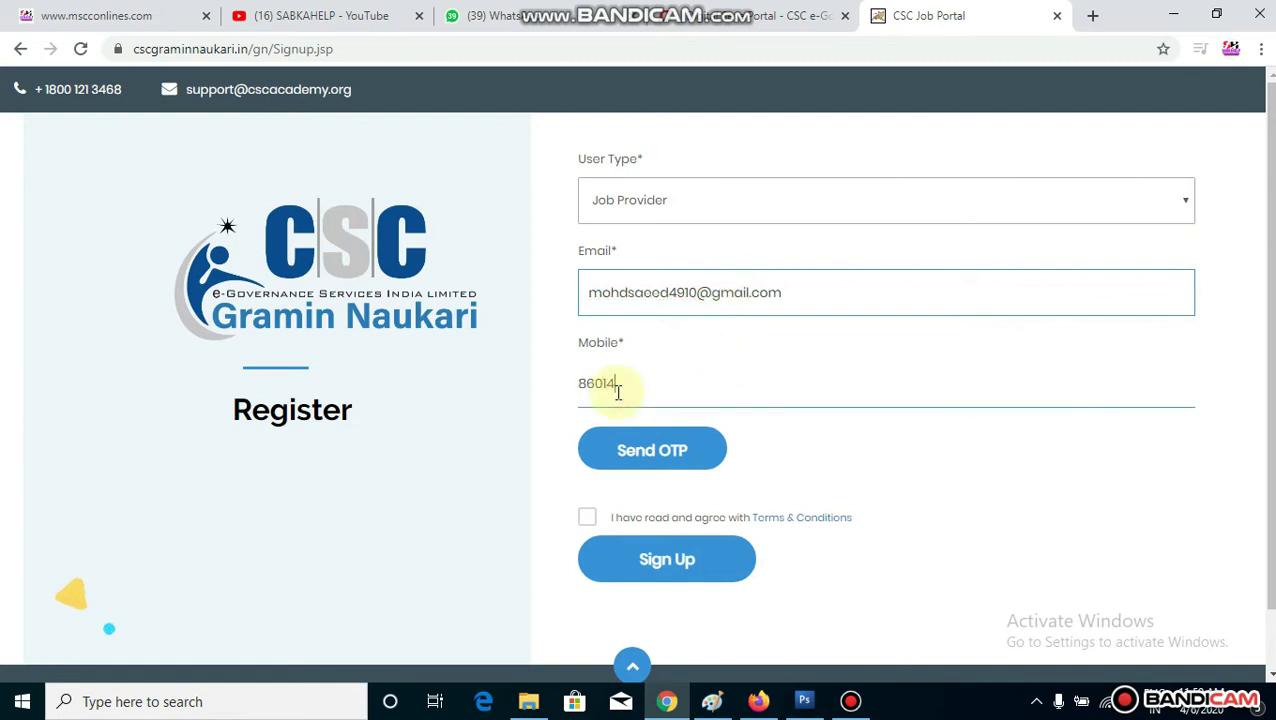
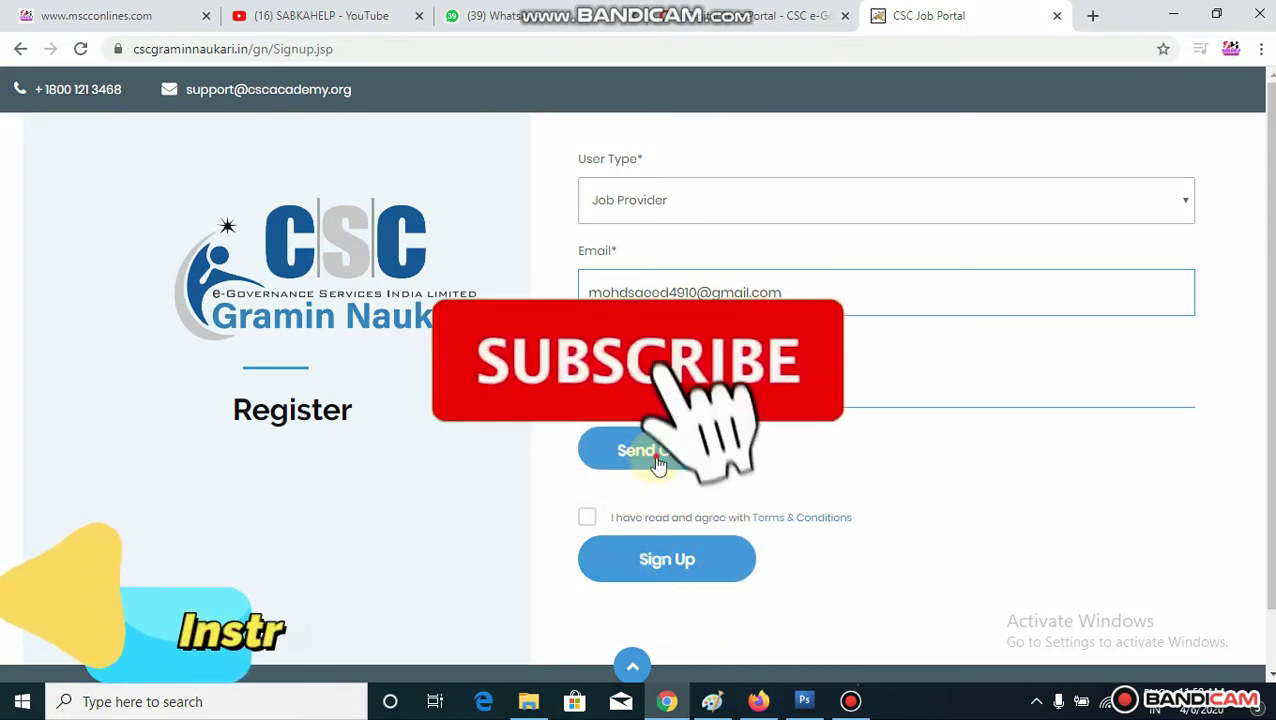
Request and enter the OTP, accept the Terms & Conditions, and submit the sign-up.
left_click(657, 462)
scroll(673, 467, "down", 1)
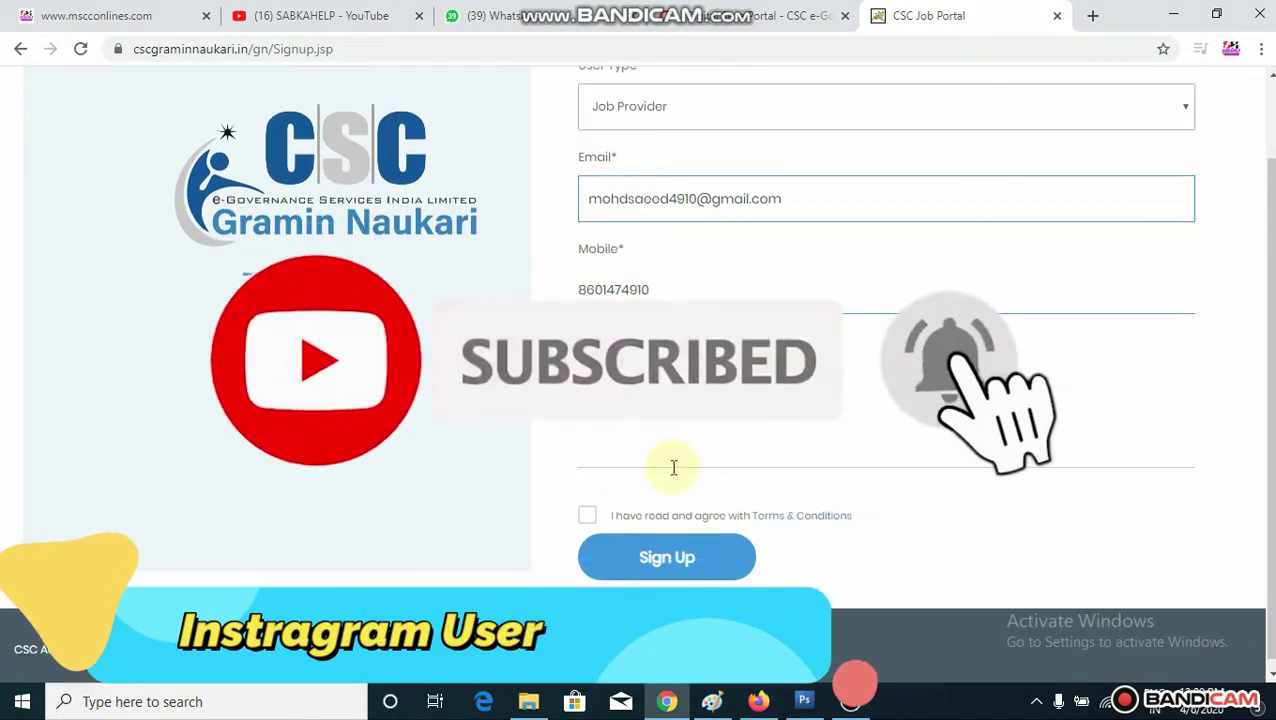
left_click(698, 447)
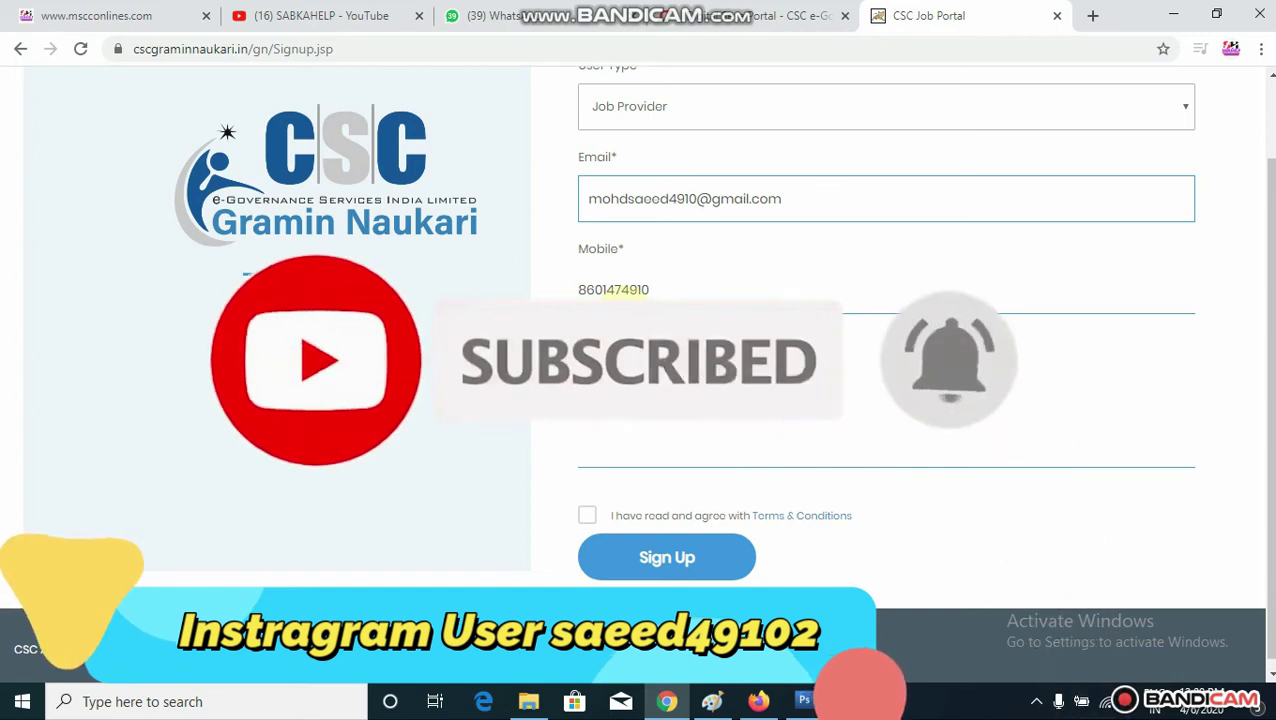
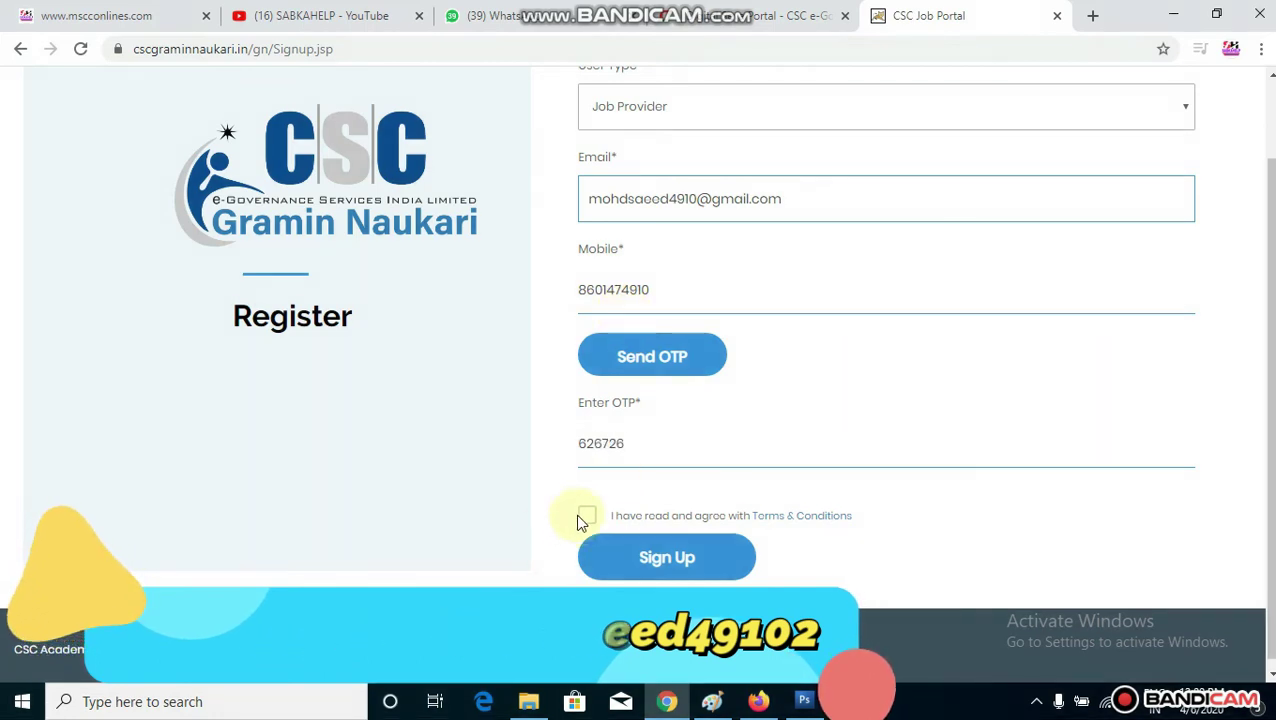
left_click(587, 515)
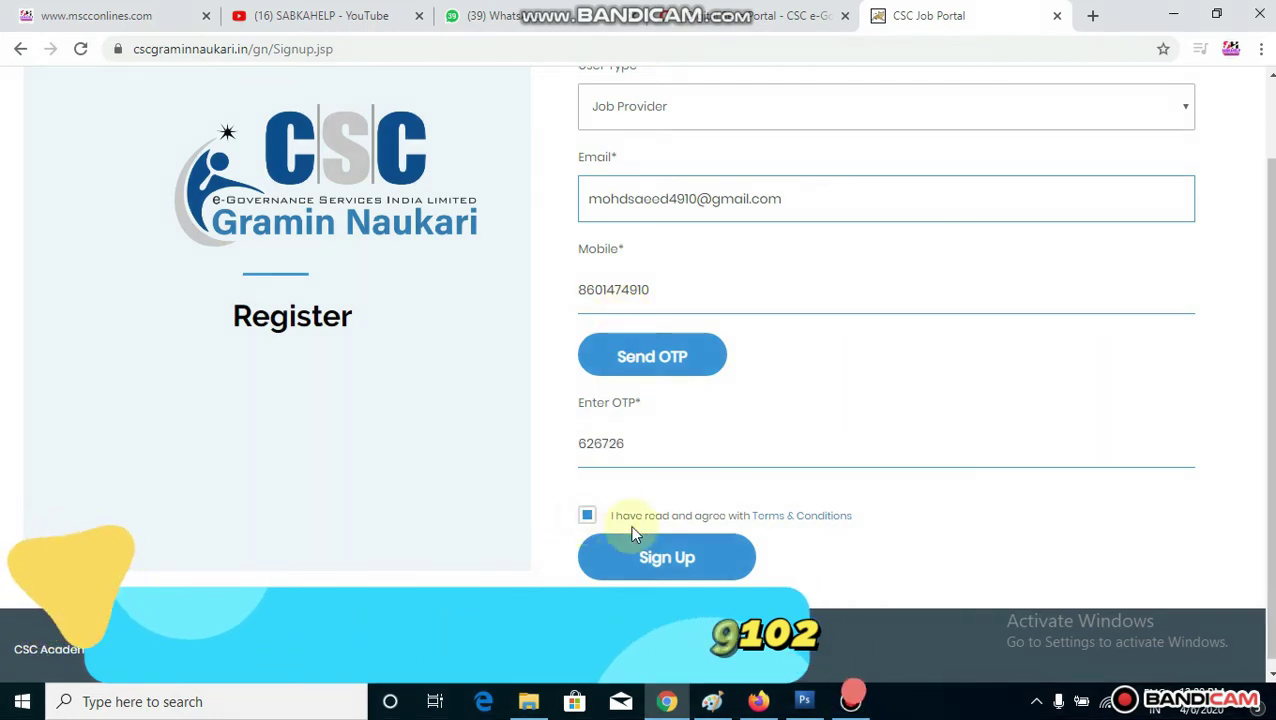
left_click(678, 557)
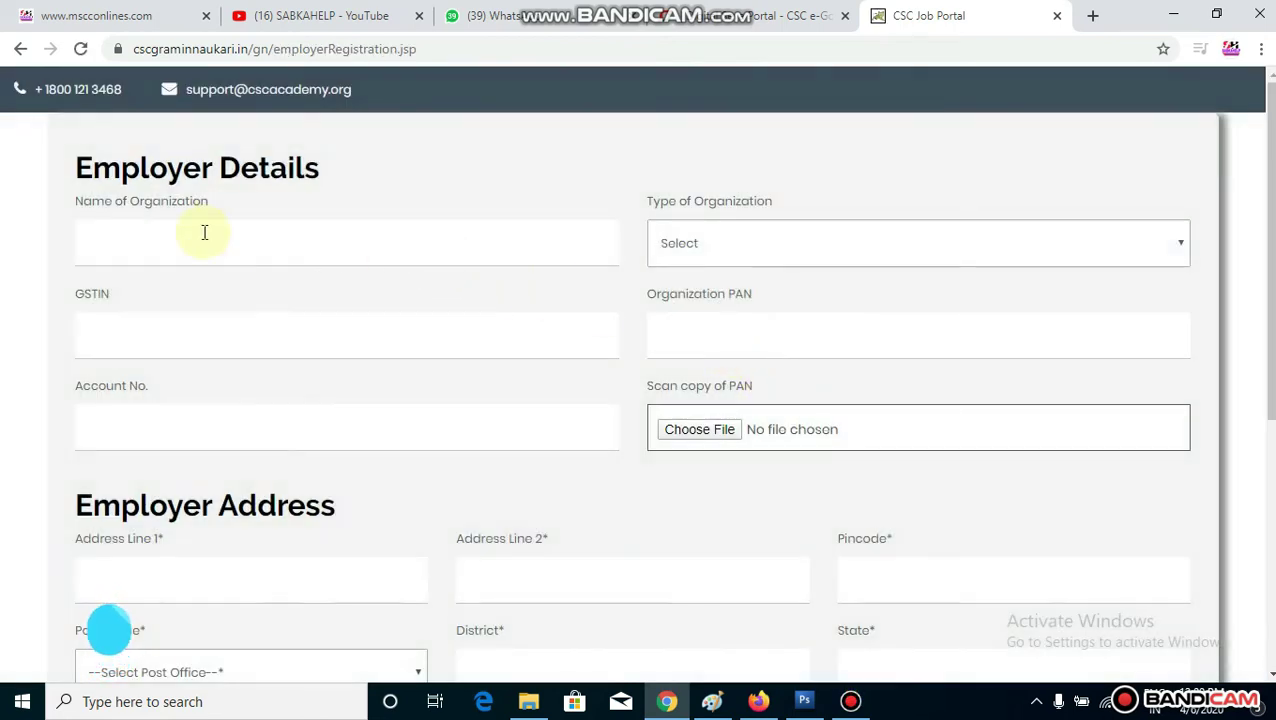
Enter the organisation's name in the employer details form.
scroll(310, 245, "down", 1)
scroll(310, 245, "up", 1)
scroll(302, 290, "down", 4)
scroll(307, 327, "up", 2)
scroll(304, 321, "up", 3)
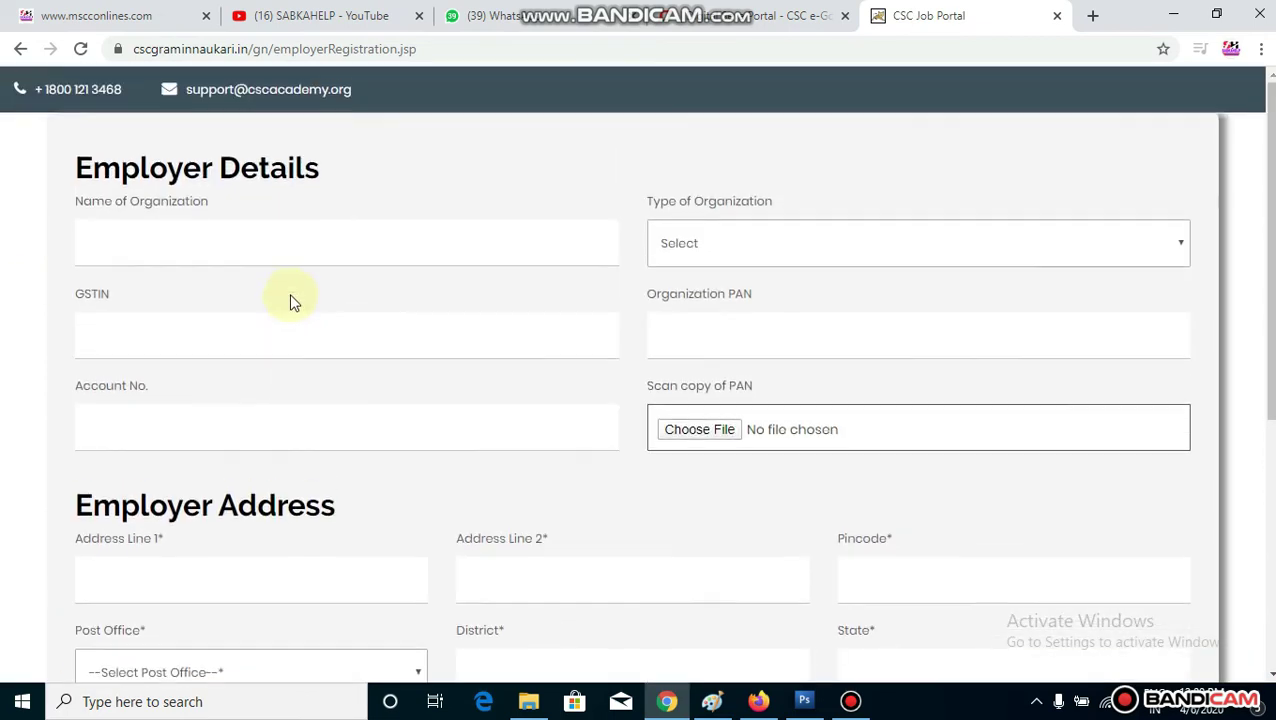
left_click(121, 236)
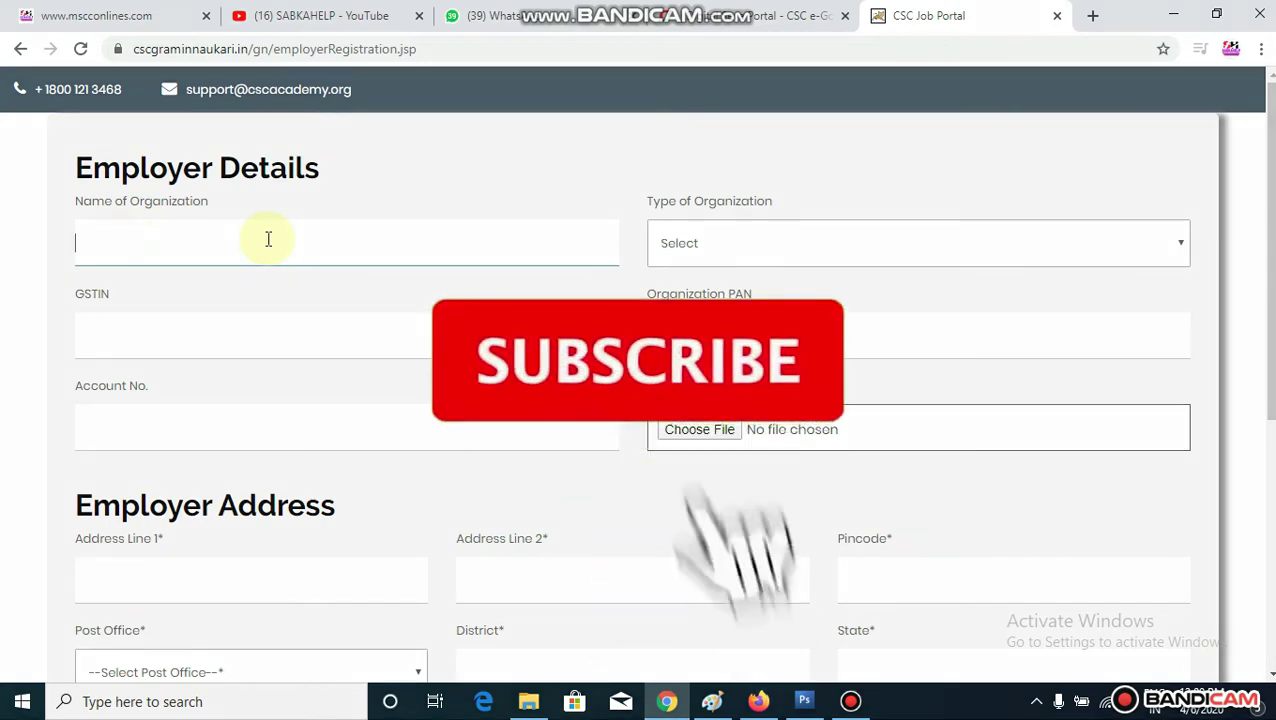
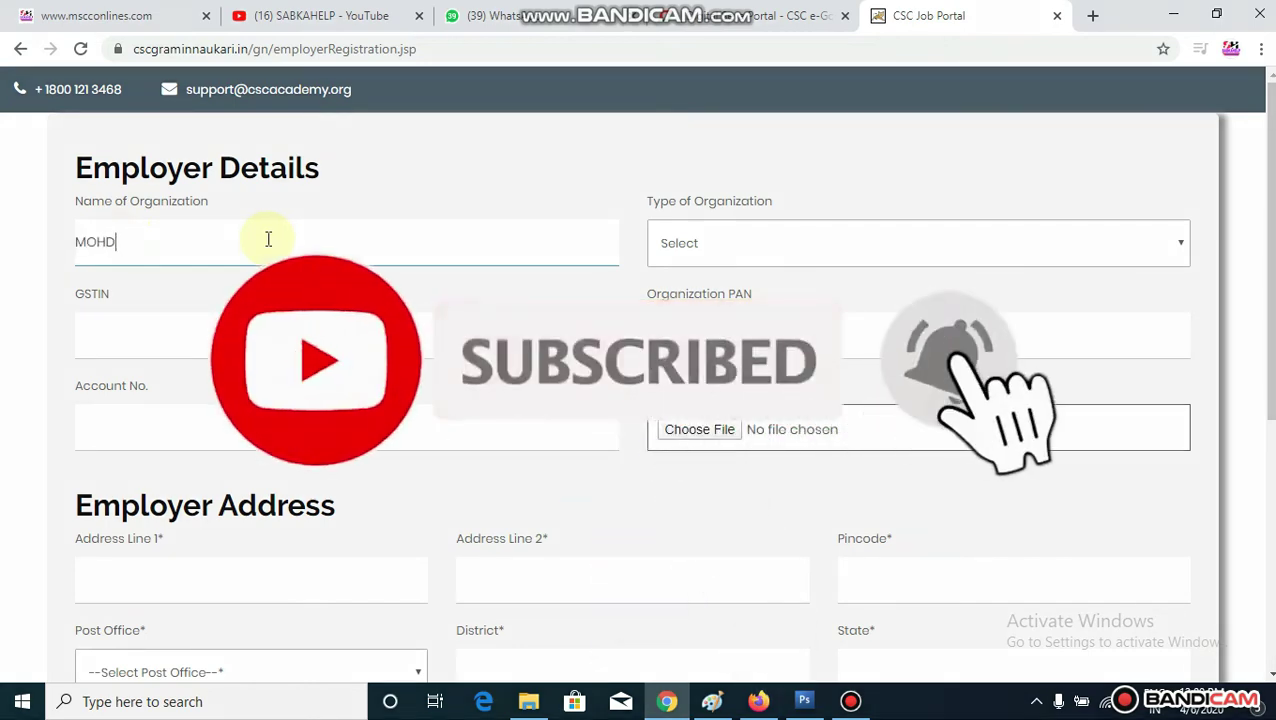
Set Type of Organization to Non Government.
left_click(771, 248)
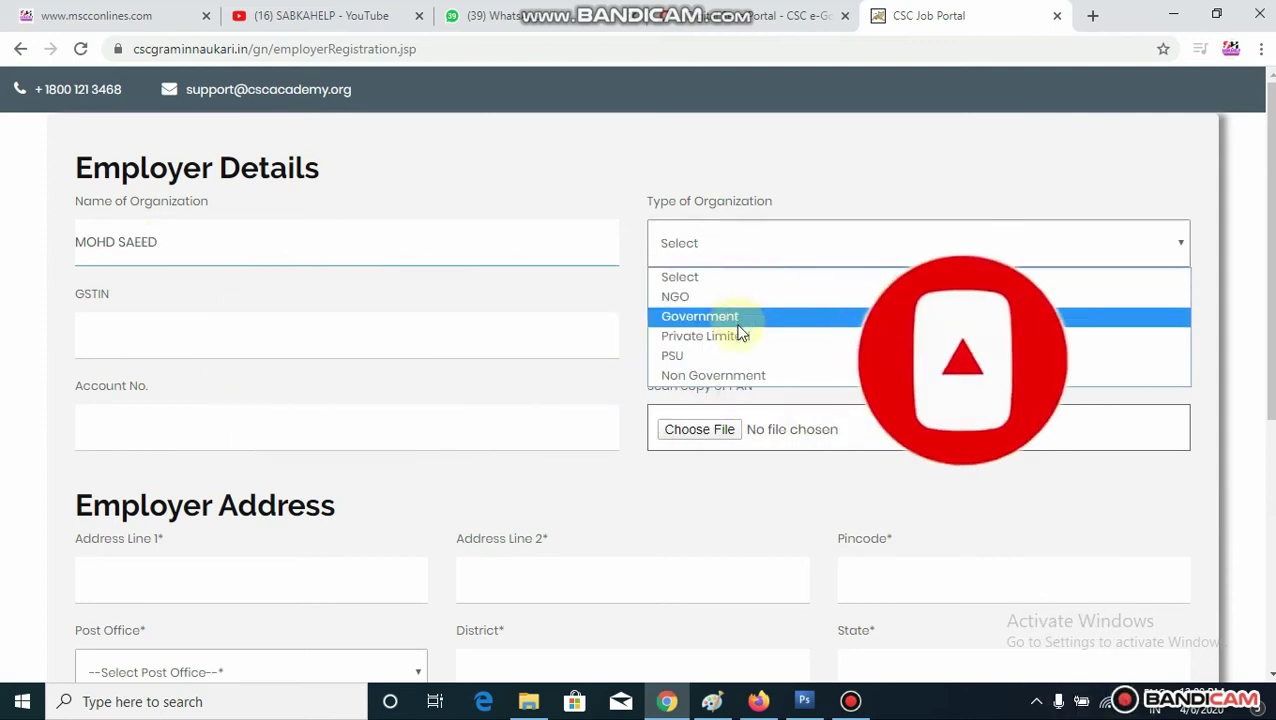
scroll(393, 390, "down", 3)
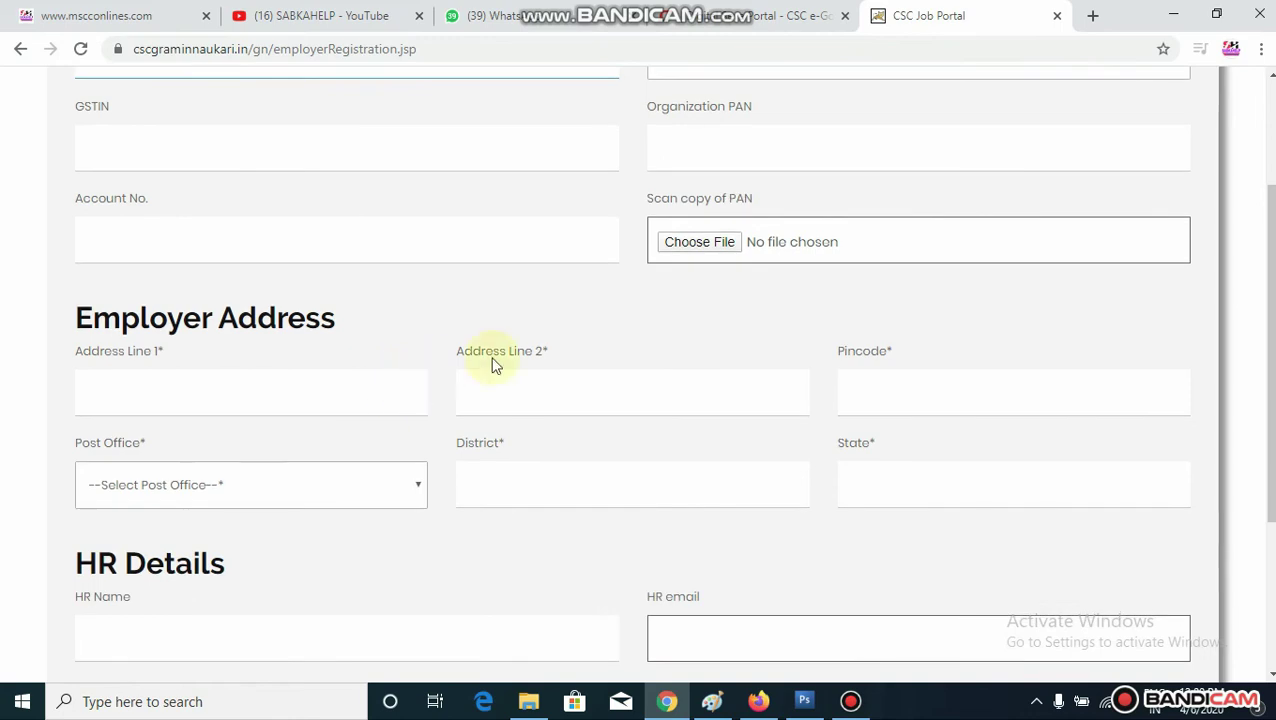
scroll(531, 368, "down", 2)
scroll(531, 363, "up", 5)
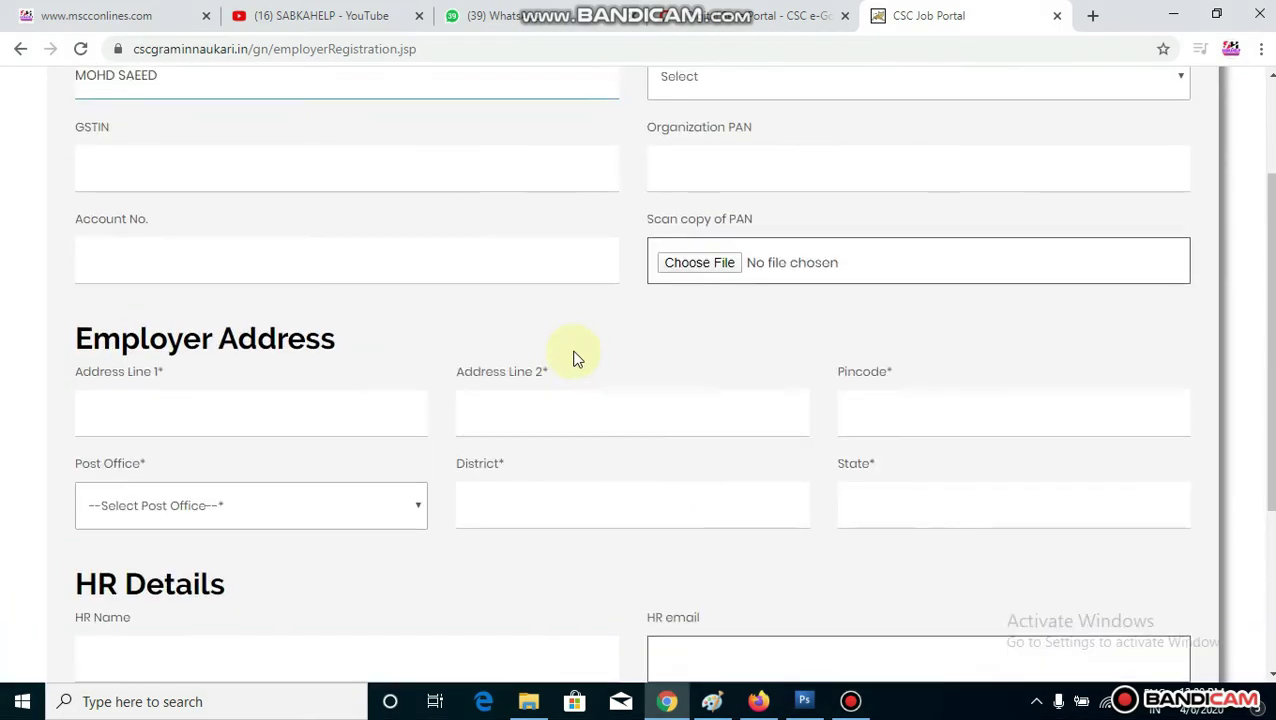
left_click(669, 256)
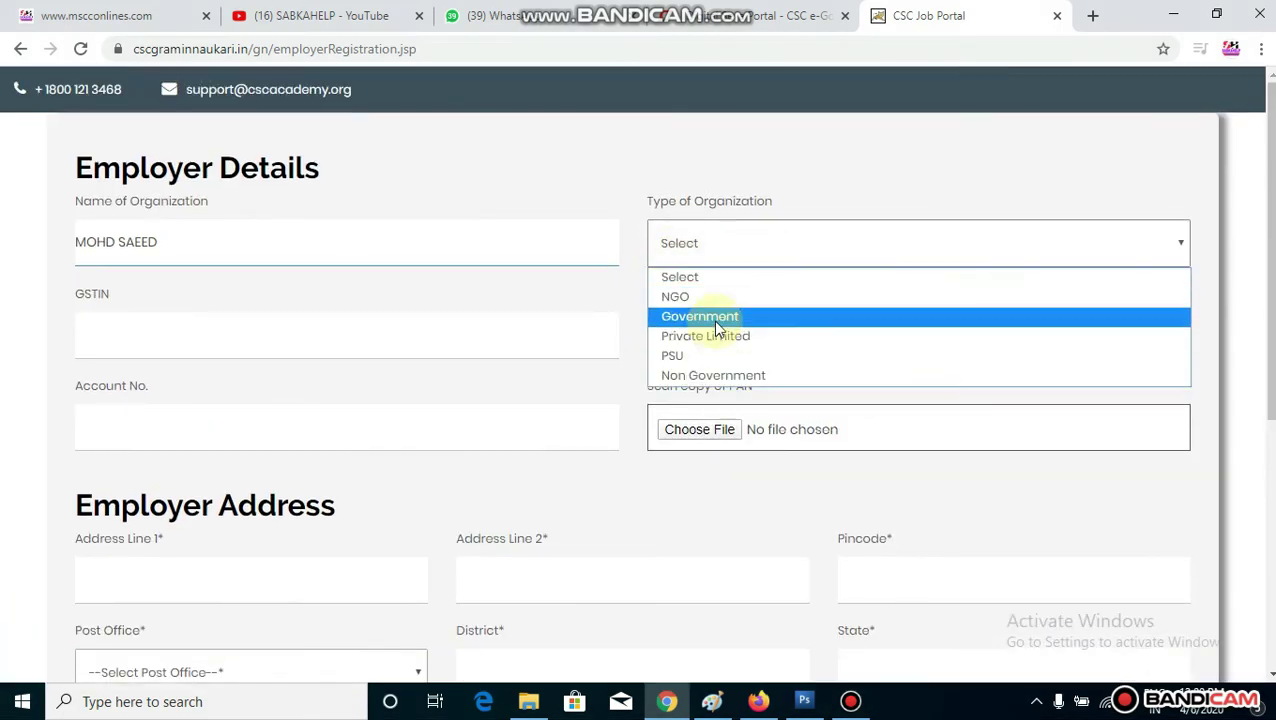
left_click(716, 378)
Go through the GSTIN, PAN, Account No., address and sector fields without choosing a sector.
scroll(228, 253, "down", 1)
left_click(283, 258)
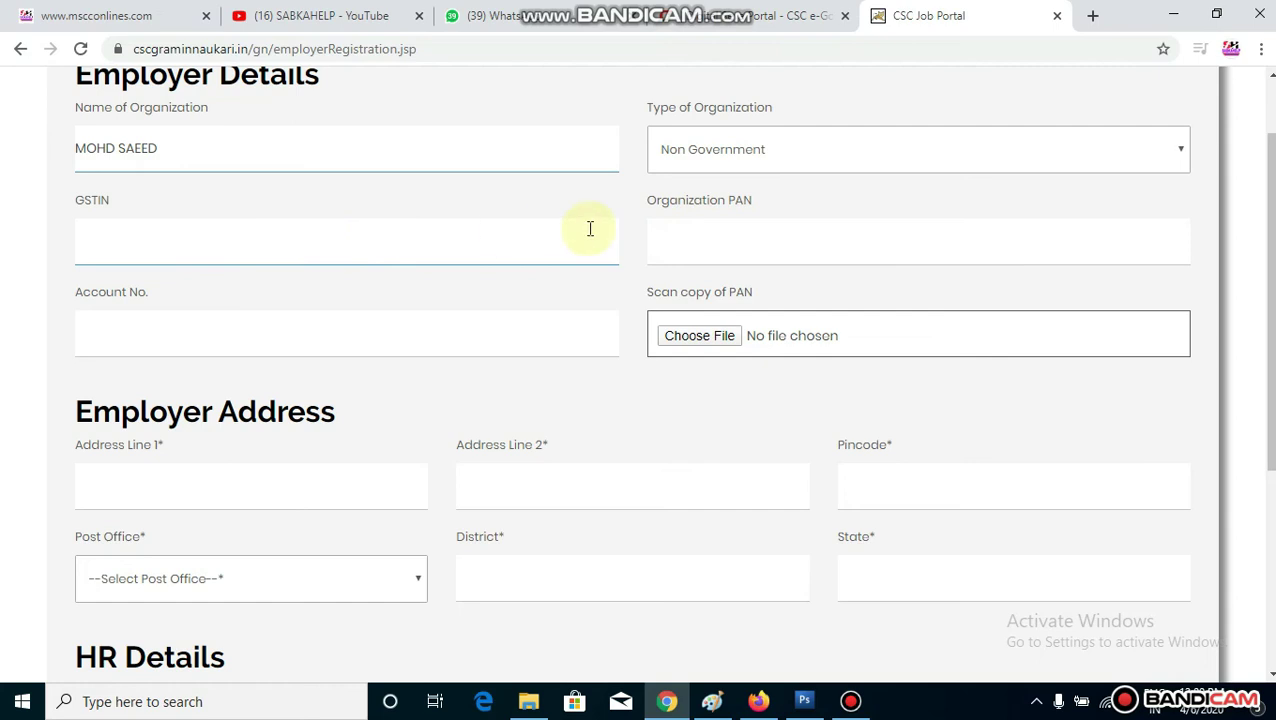
left_click(727, 246)
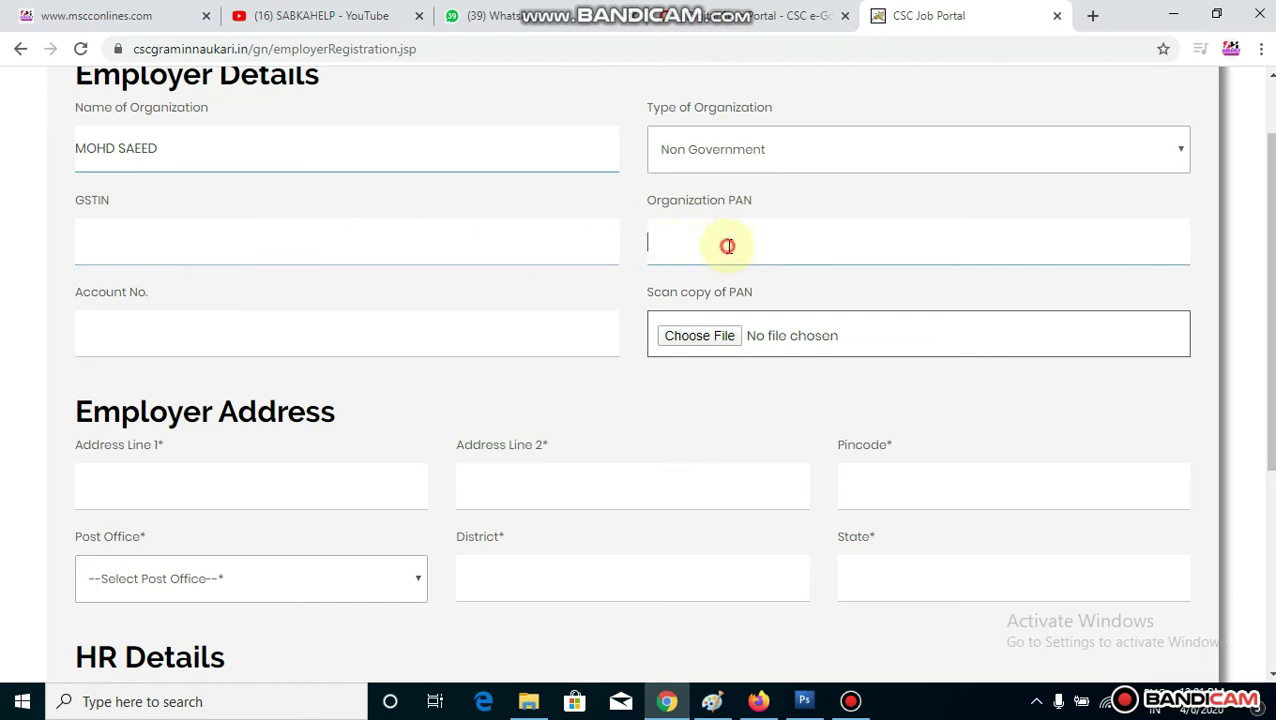
scroll(735, 239, "down", 1)
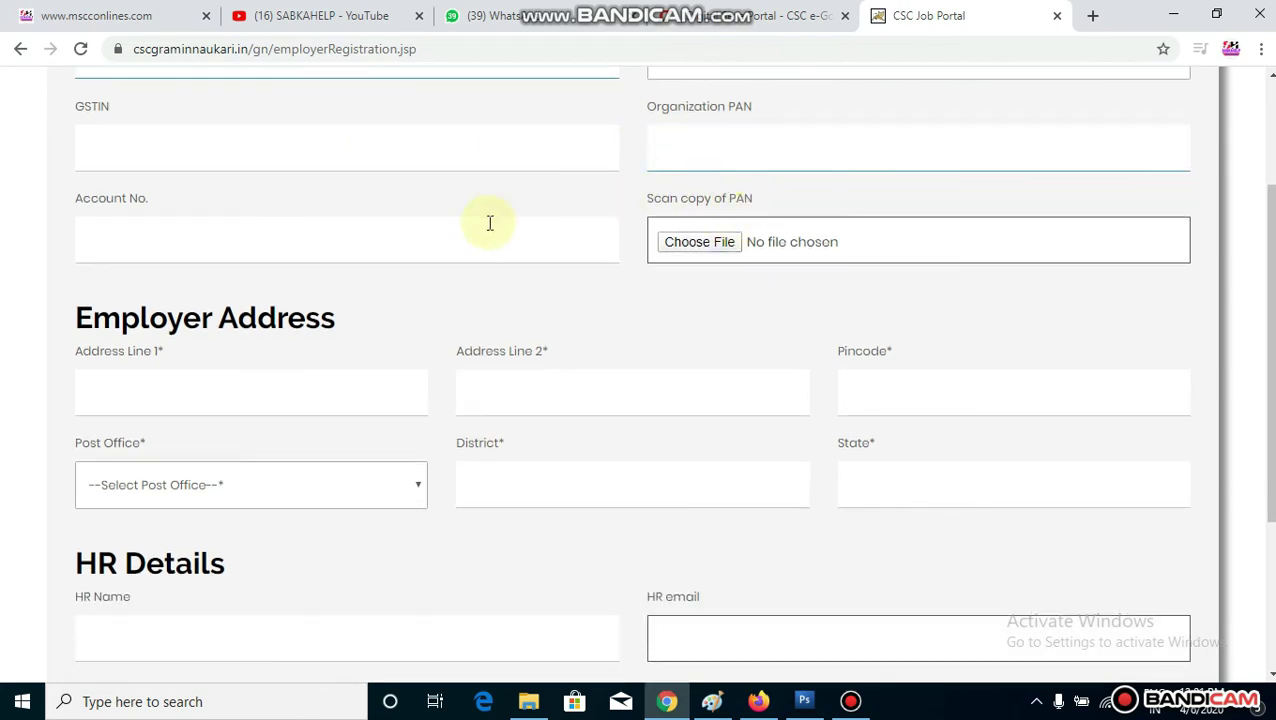
left_click(230, 248)
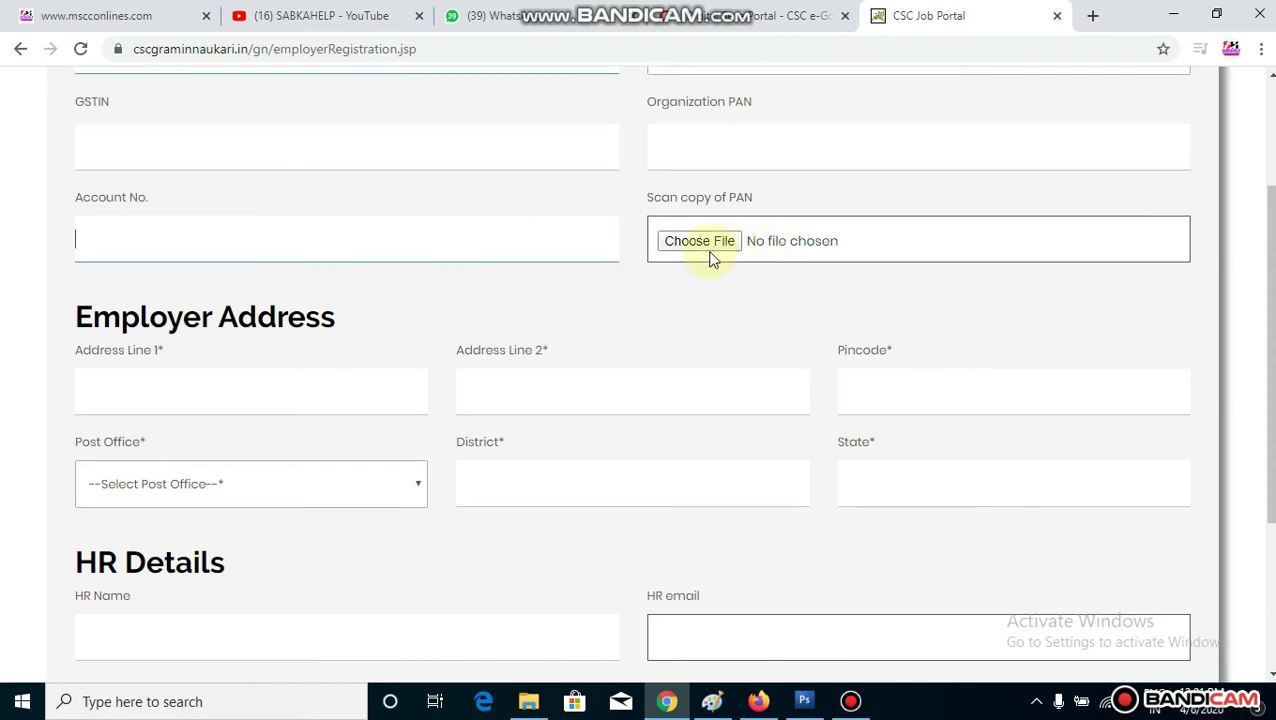
scroll(712, 250, "down", 1)
left_click(165, 305)
left_click(549, 300)
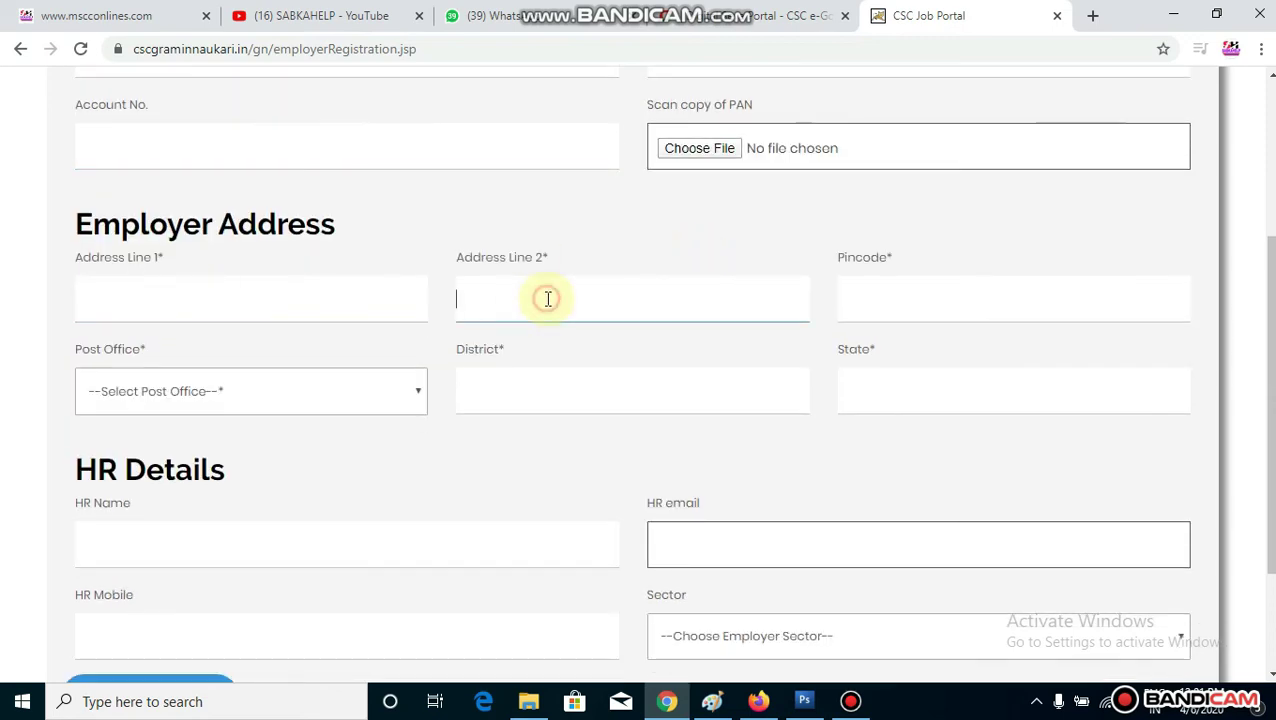
scroll(897, 299, "down", 2)
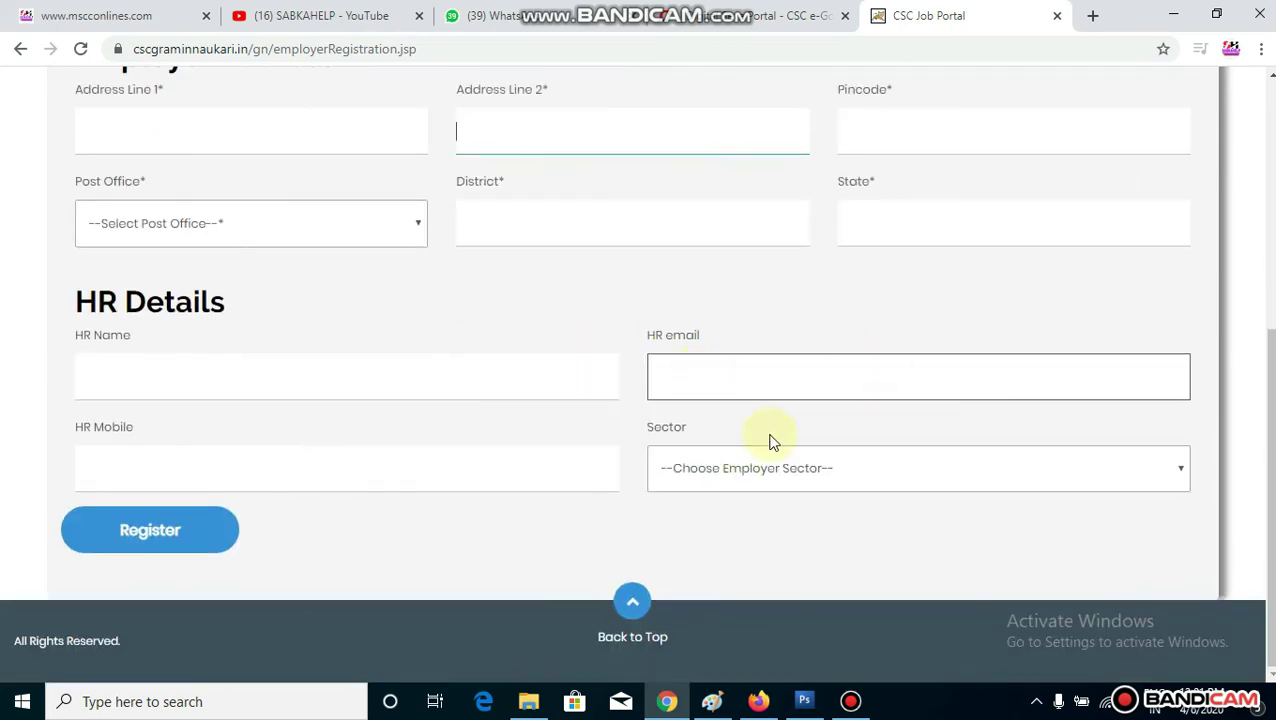
left_click(772, 478)
left_click(170, 455)
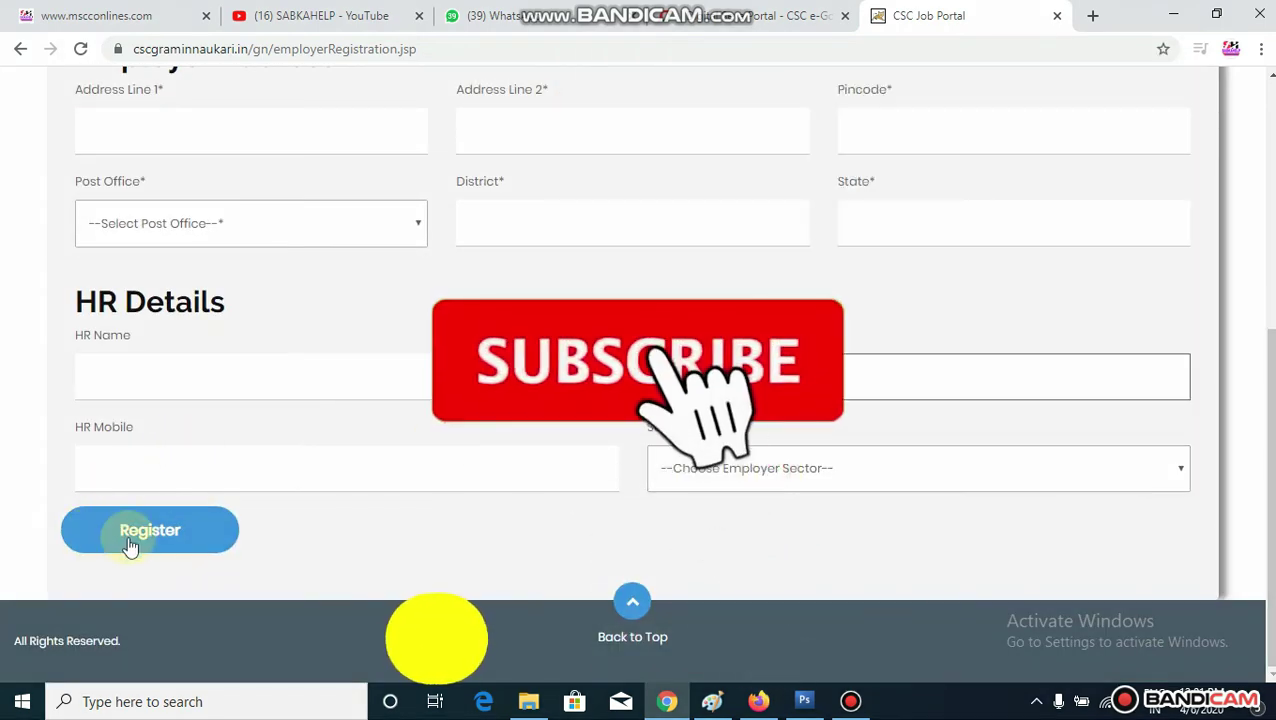
scroll(240, 443, "up", 2)
scroll(638, 400, "down", 4)
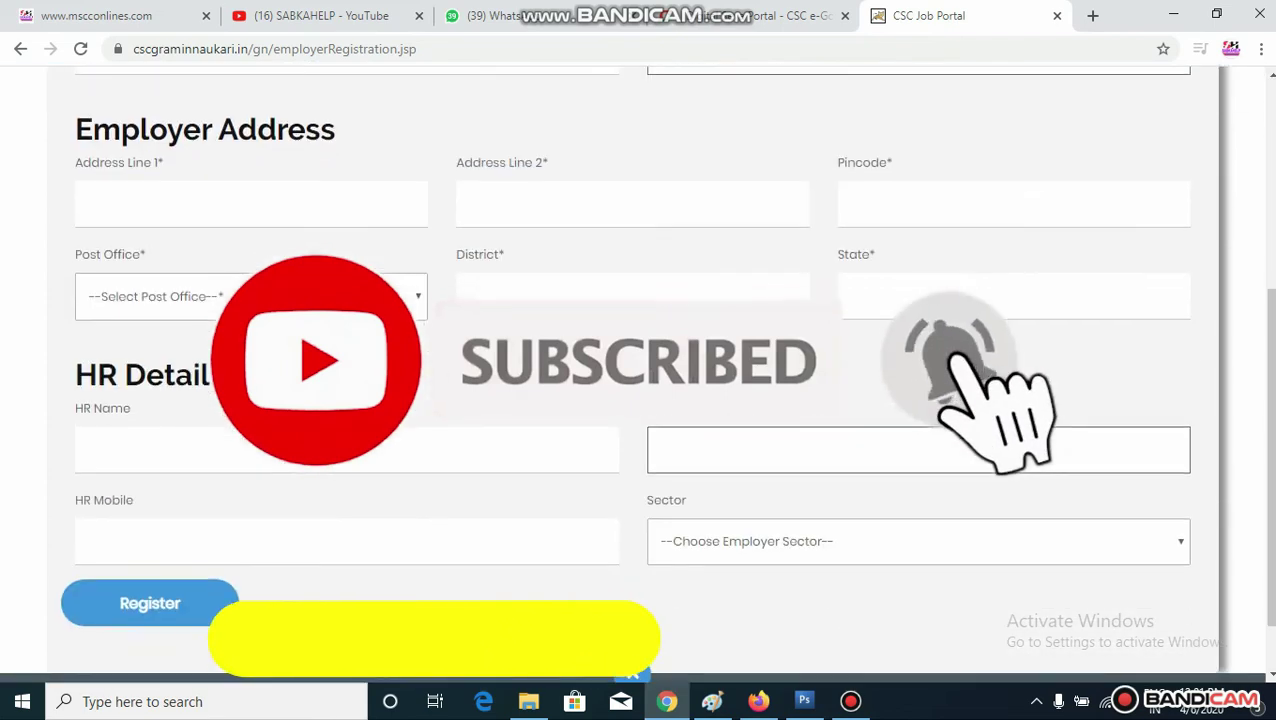
scroll(638, 400, "up", 3)
scroll(638, 400, "up", 2)
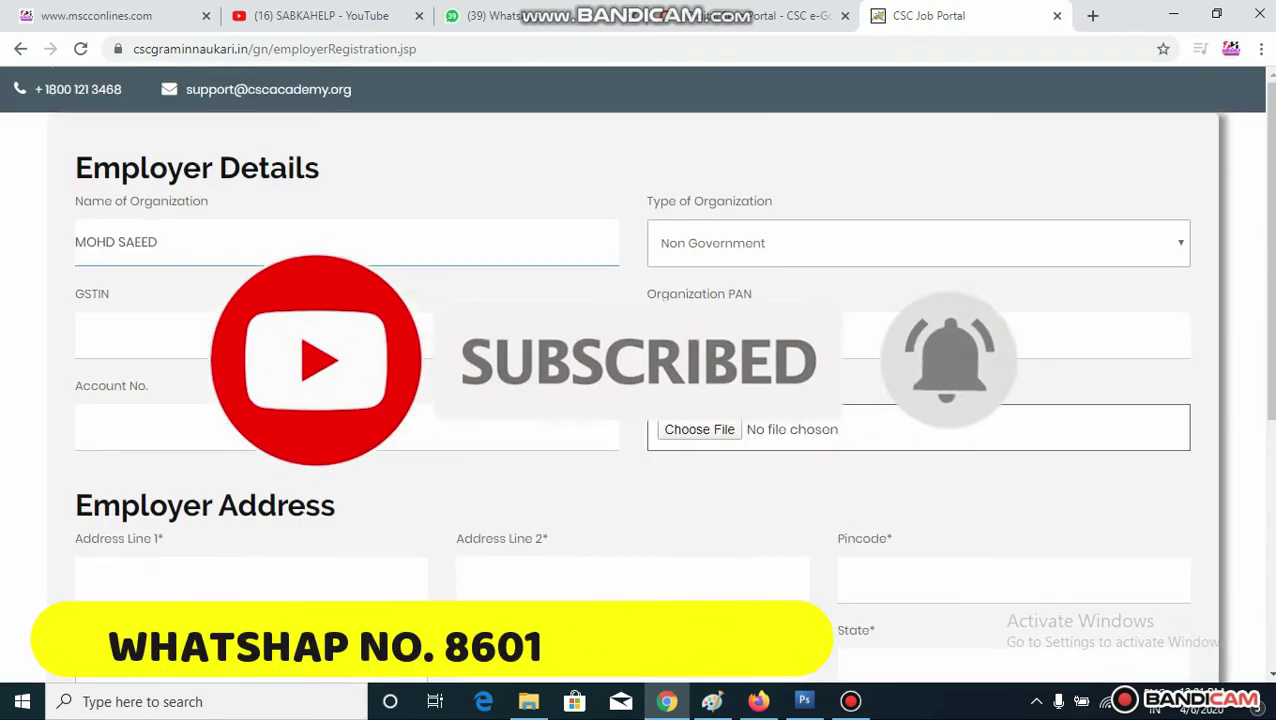
scroll(530, 320, "down", 4)
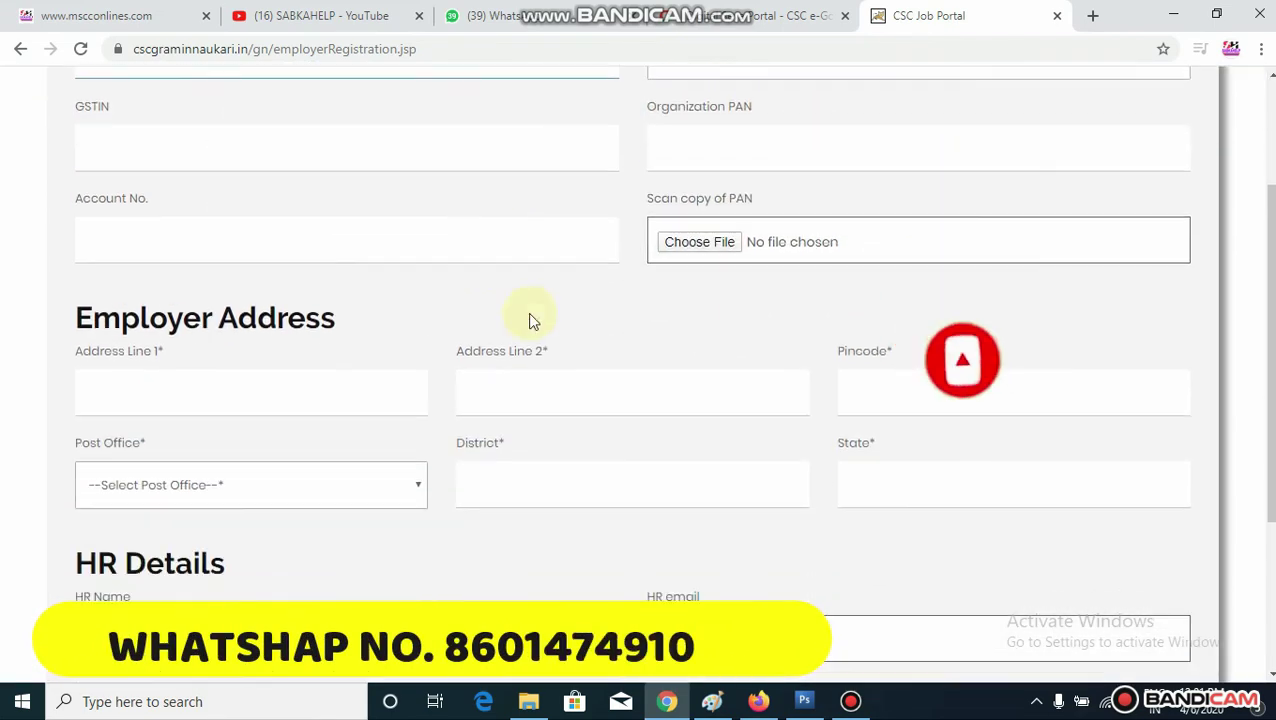
scroll(558, 369, "down", 1)
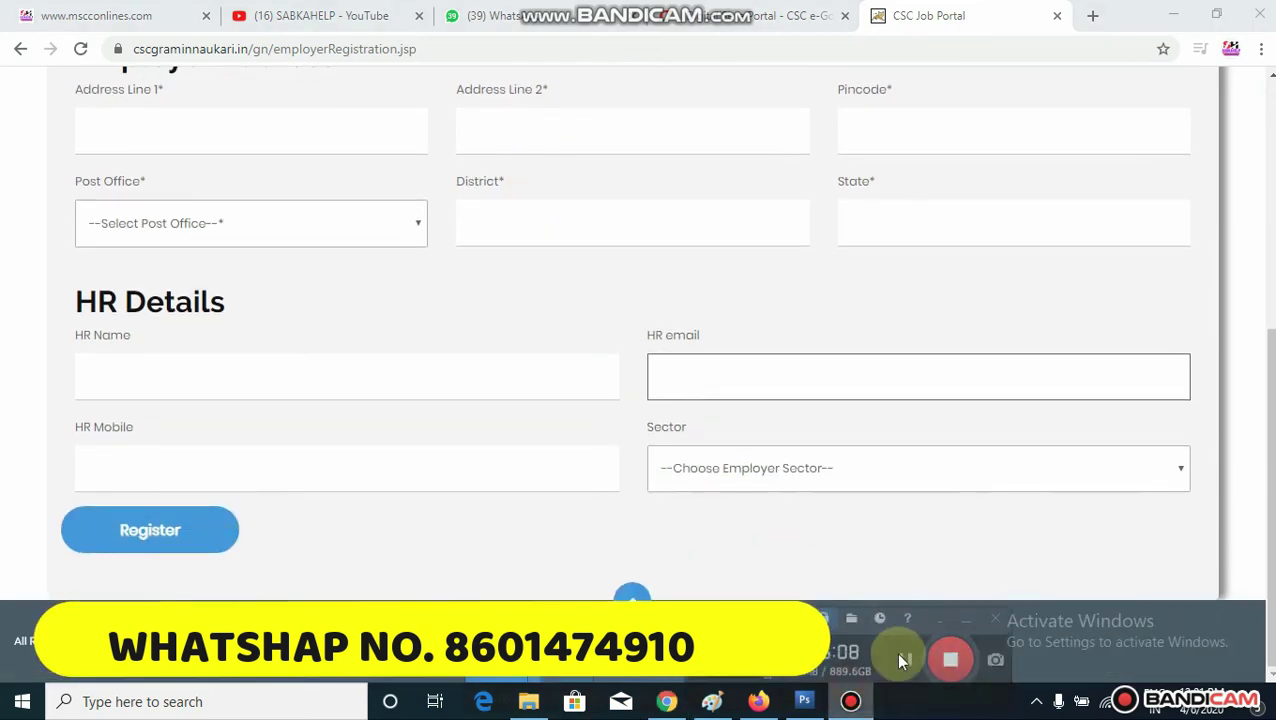
Attempt to submit the employer registration form.
left_click(896, 653)
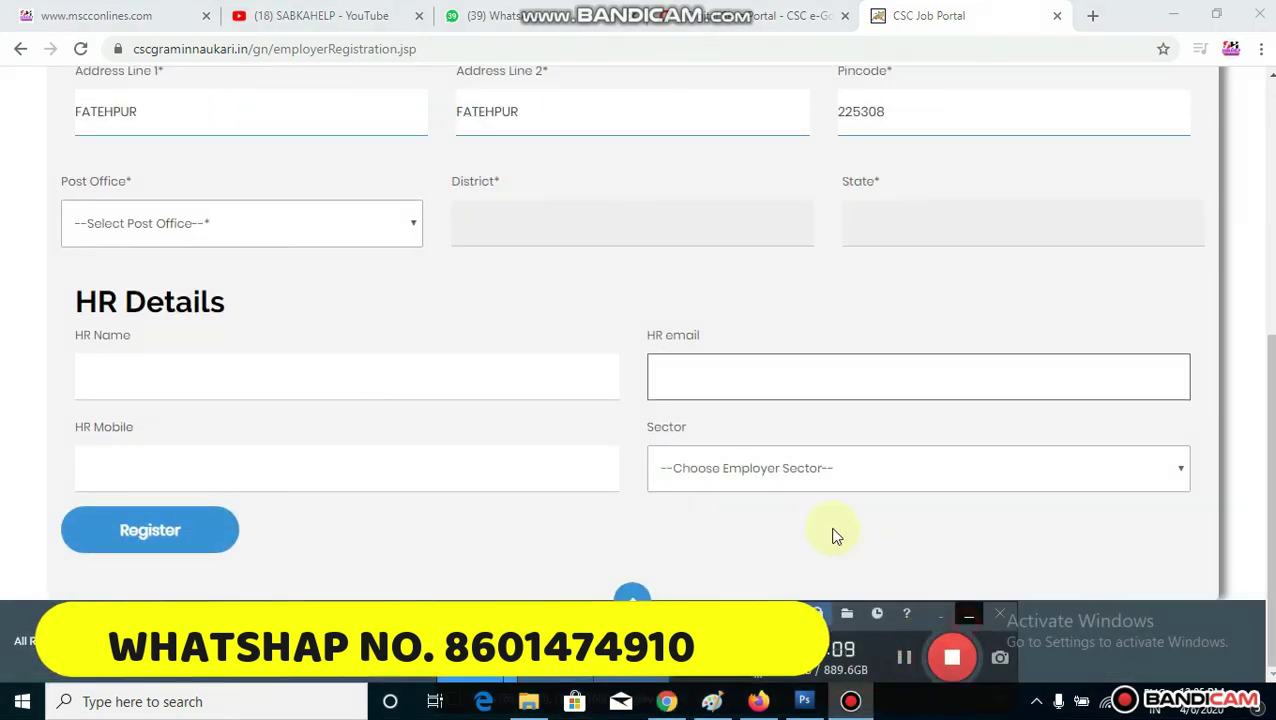
scroll(789, 472, "up", 5)
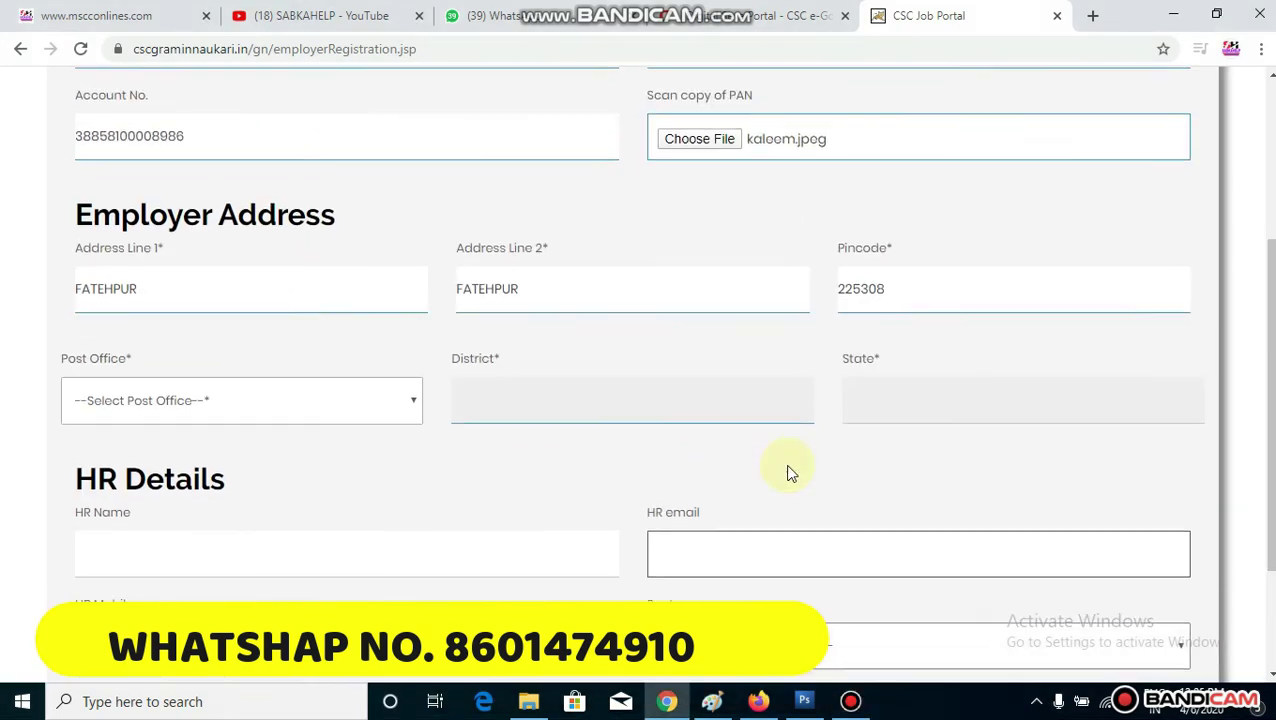
scroll(587, 424, "down", 5)
key("Return")
scroll(675, 436, "up", 5)
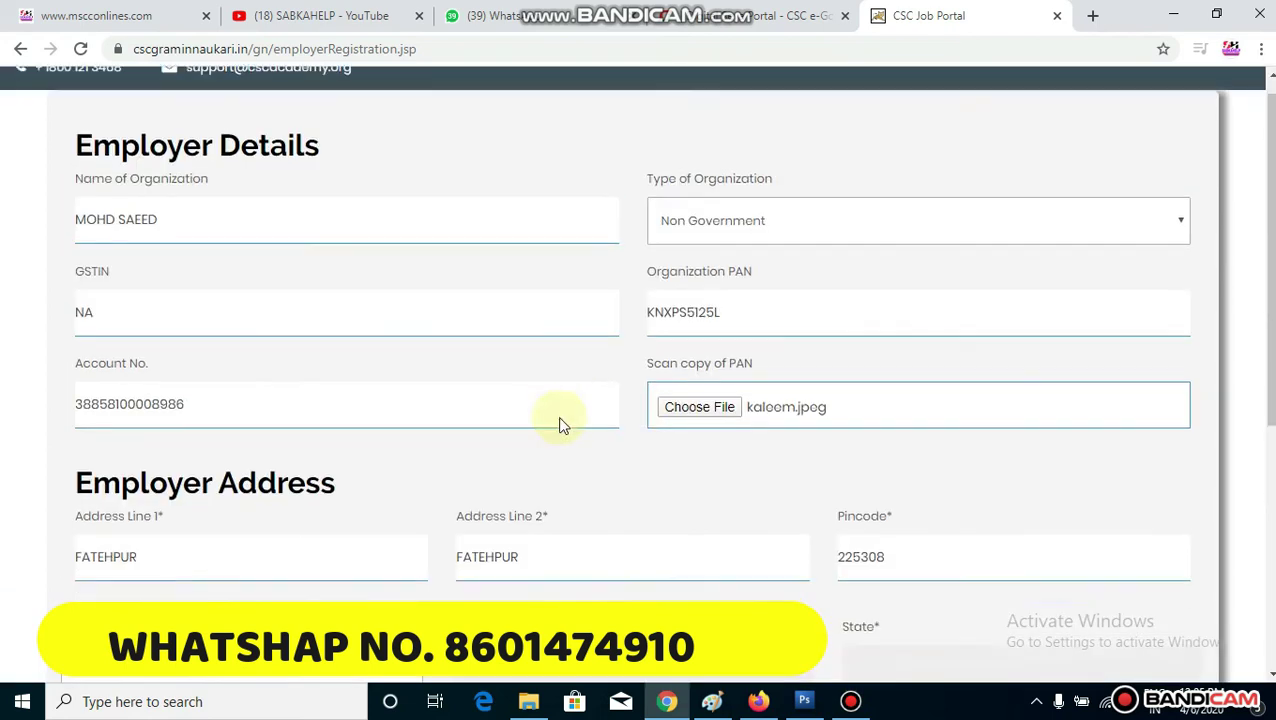
scroll(570, 440, "down", 5)
scroll(630, 395, "up", 7)
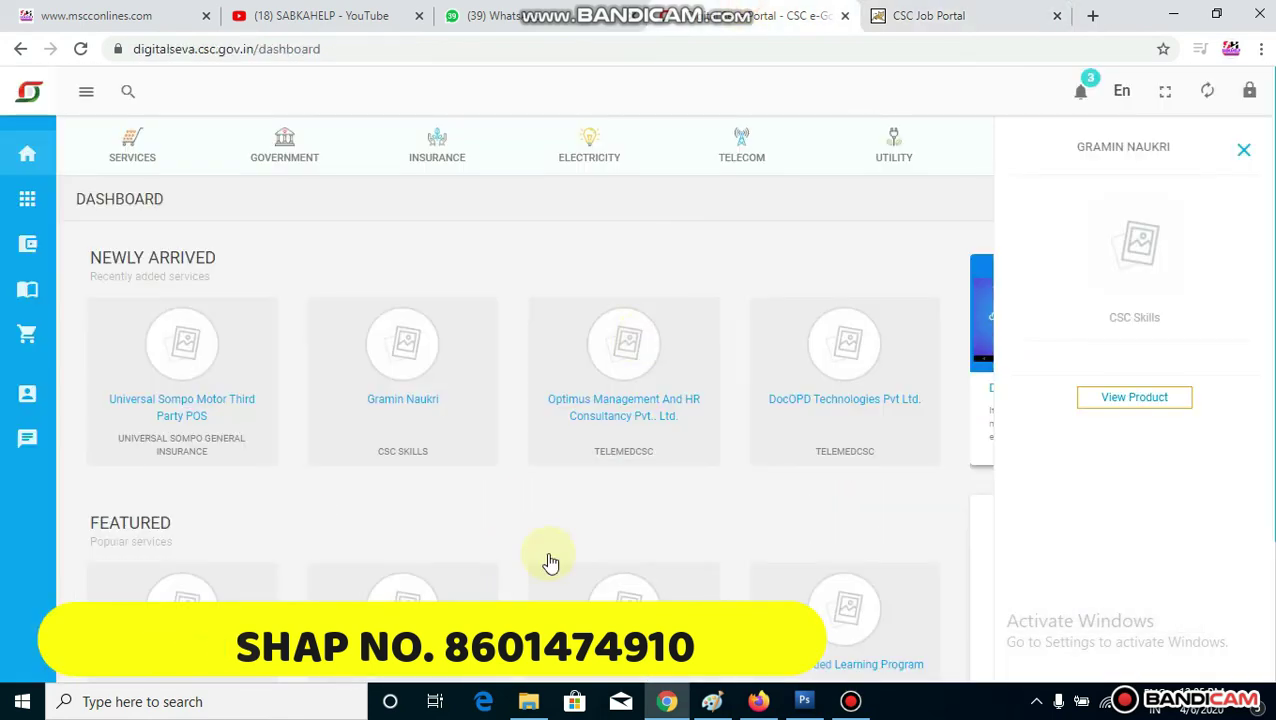
Review the employer registration form again, then switch to the YouTube channel's videos.
left_click(930, 16)
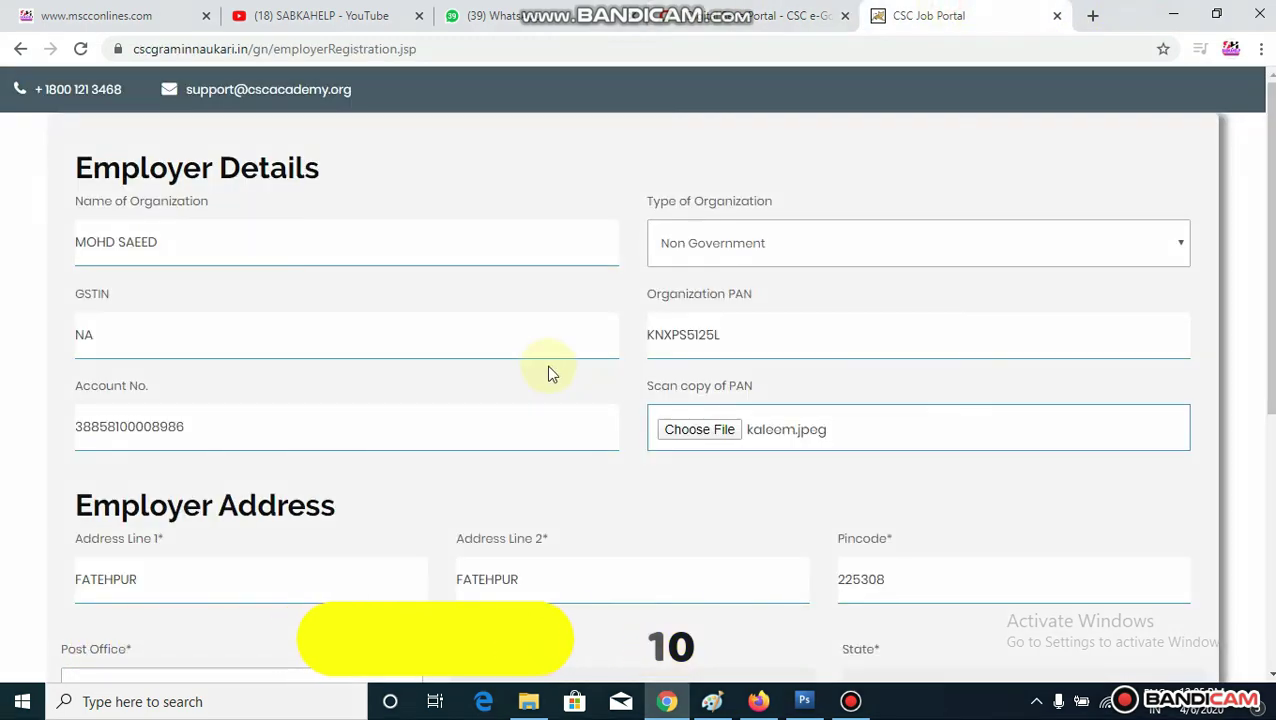
scroll(546, 365, "down", 2)
scroll(436, 638, "down", 3)
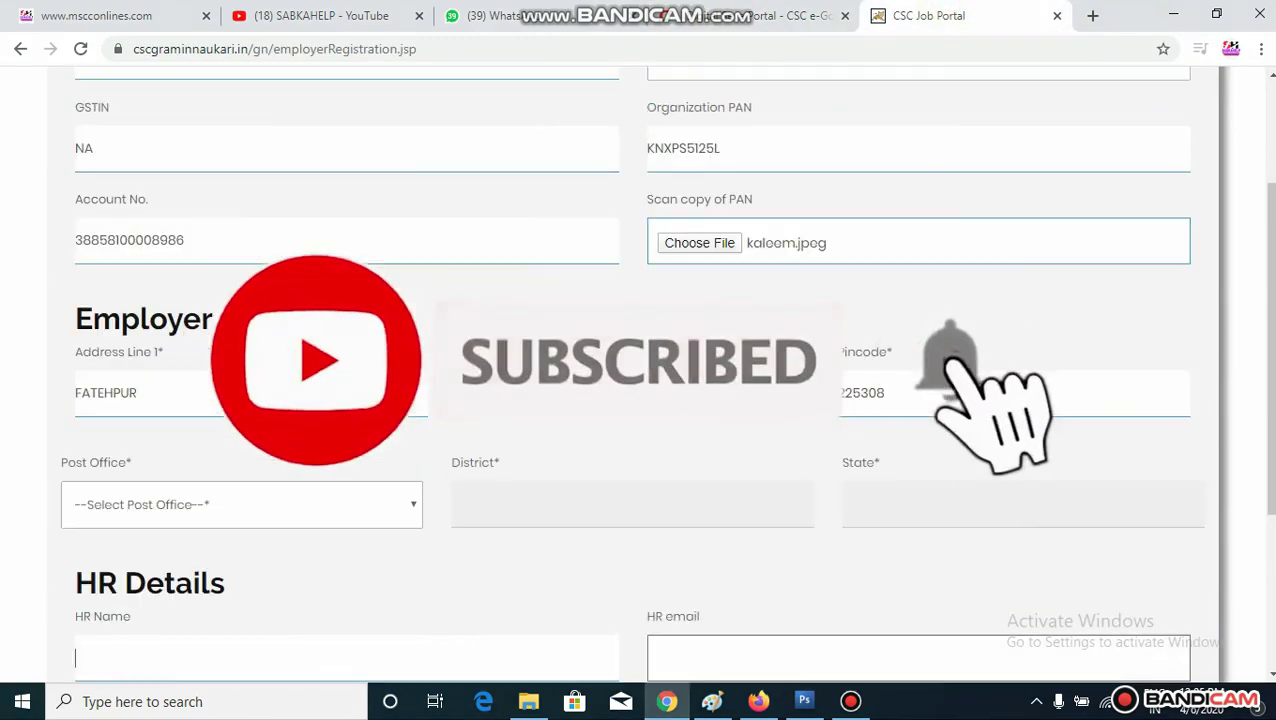
scroll(635, 293, "up", 2)
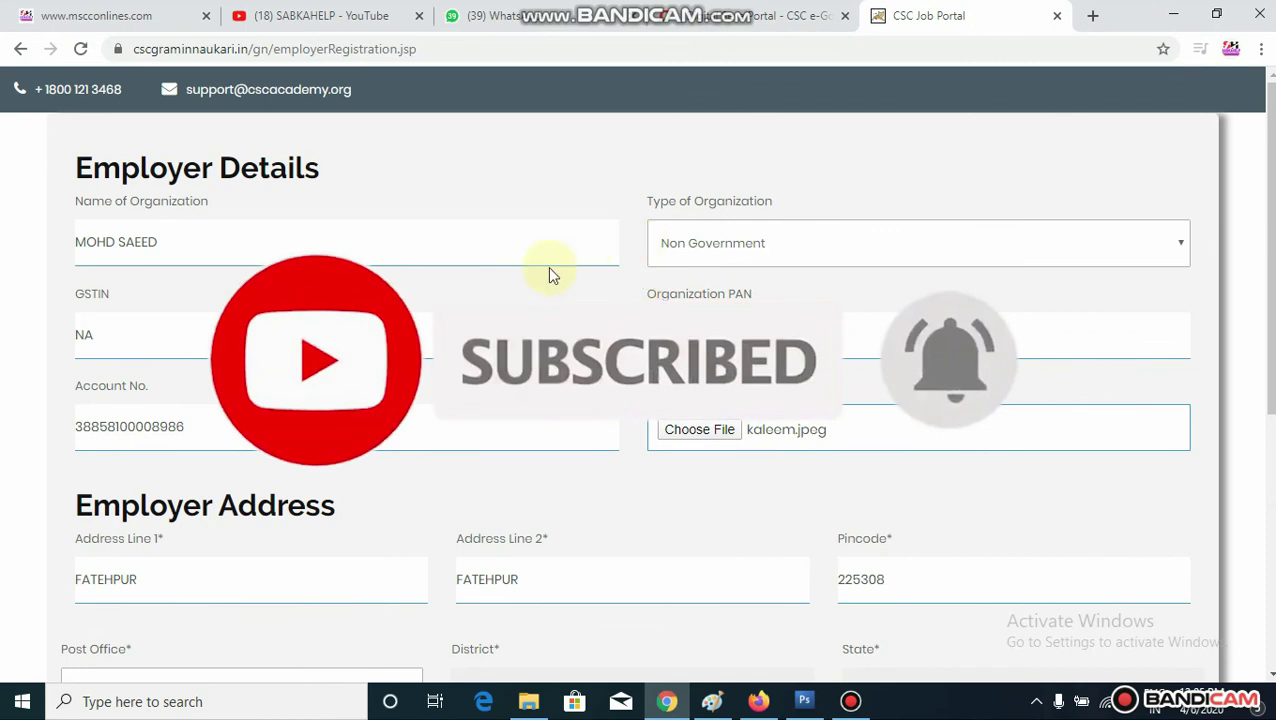
scroll(545, 330, "down", 3)
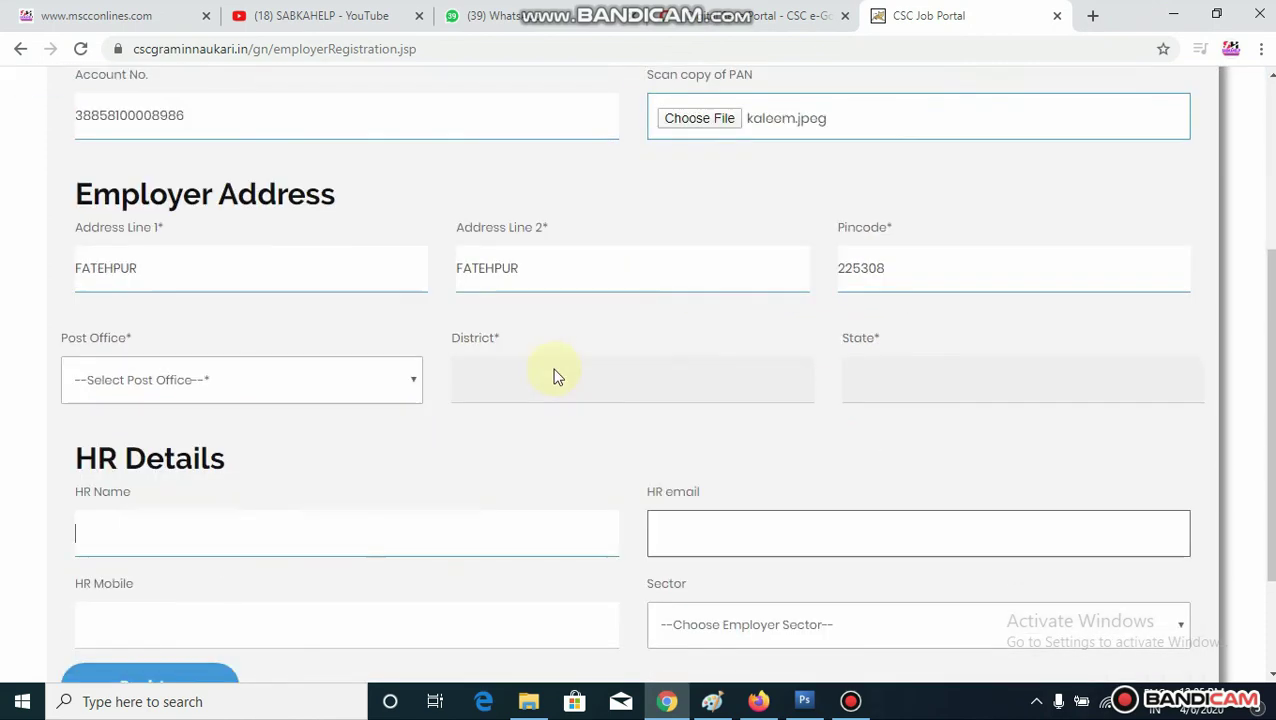
scroll(557, 377, "down", 2)
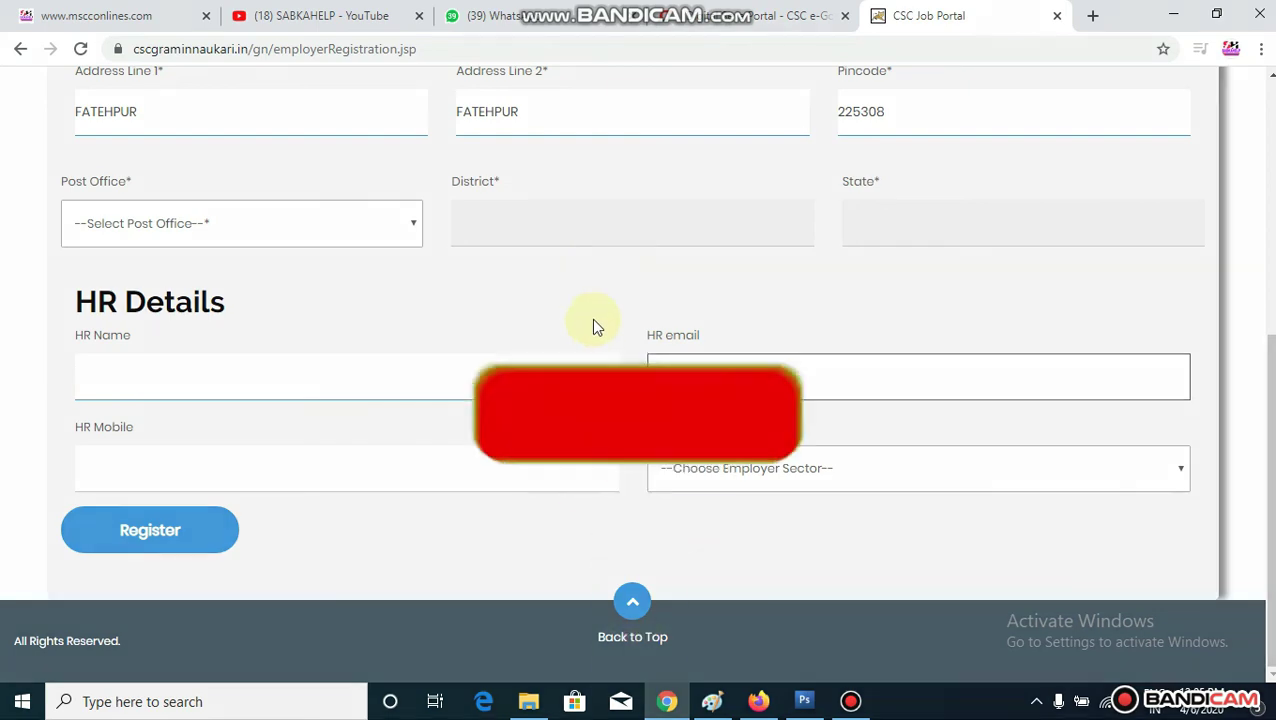
left_click(269, 6)
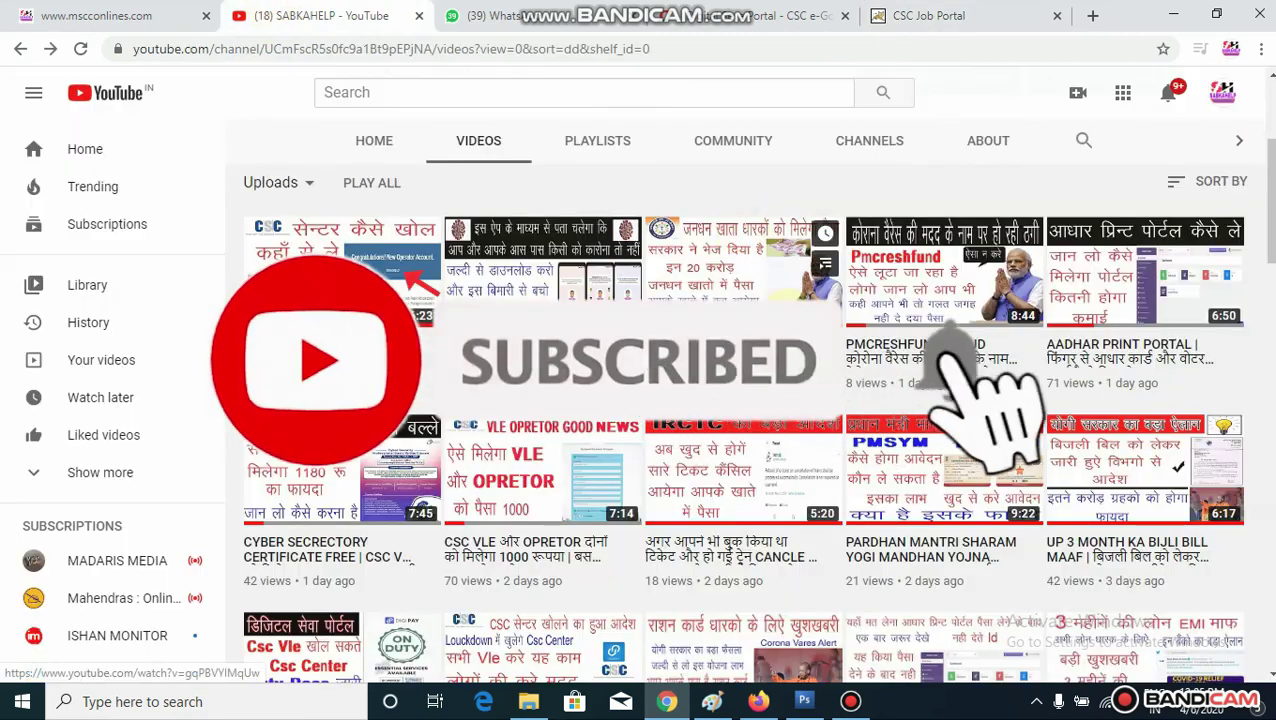